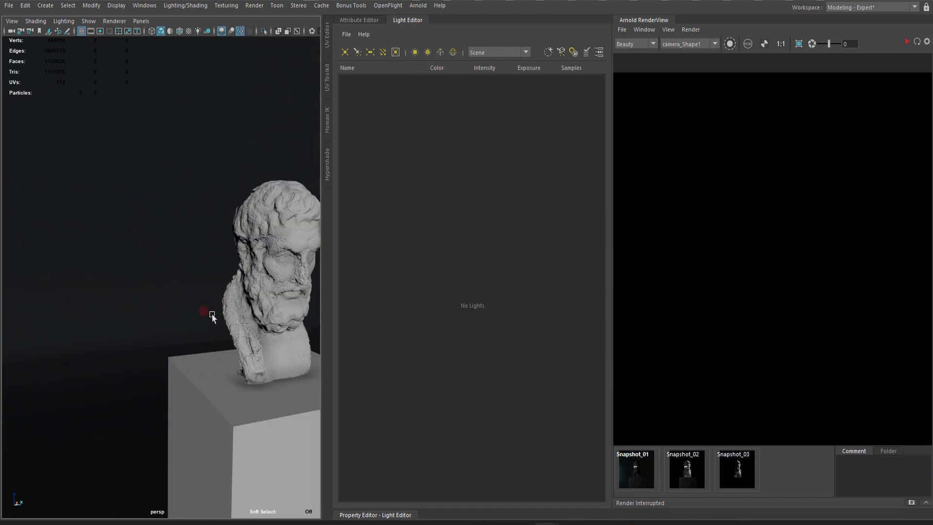
# Examine the statue bust on its pedestal and the portrait lighting guide reference image
pyautogui.keyDown('alt'); pyautogui.moveTo(212, 316); pyautogui.dragTo(233, 321); pyautogui.keyUp('alt')
pyautogui.keyDown('alt'); pyautogui.moveTo(185, 311); pyautogui.dragTo(72, 287, button='middle'); pyautogui.keyUp('alt')
pyautogui.keyDown('alt'); pyautogui.moveTo(73, 287); pyautogui.dragTo(128, 291, button='right'); pyautogui.keyUp('alt')
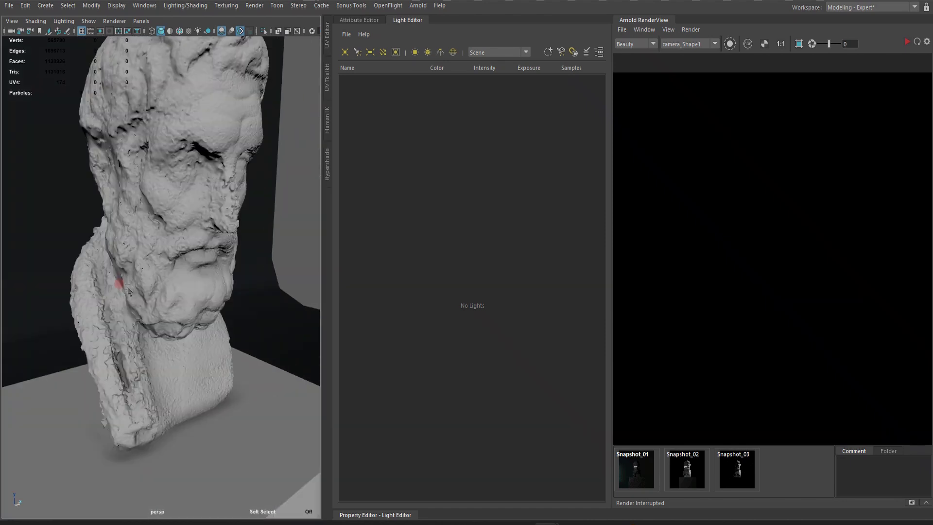
pyautogui.keyDown('alt'); pyautogui.moveTo(129, 291); pyautogui.dragTo(164, 269); pyautogui.keyUp('alt')
pyautogui.scroll(-5, 192, 268)
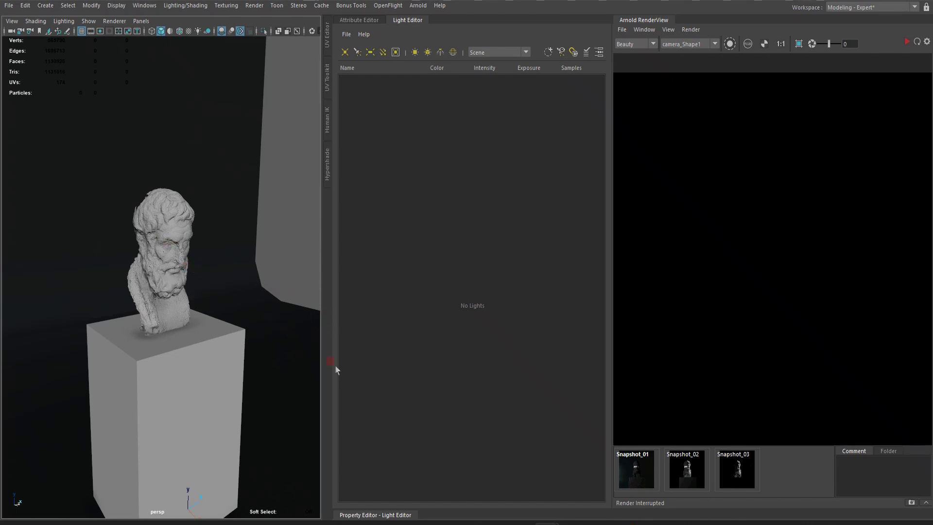
pyautogui.click(654, 524)
pyautogui.scroll(-6, 311, 263)
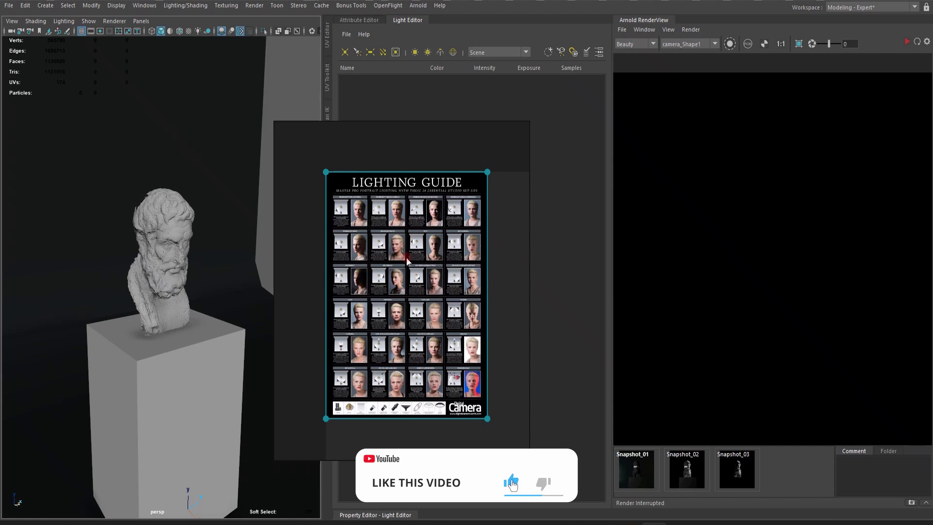
pyautogui.click(225, 199)
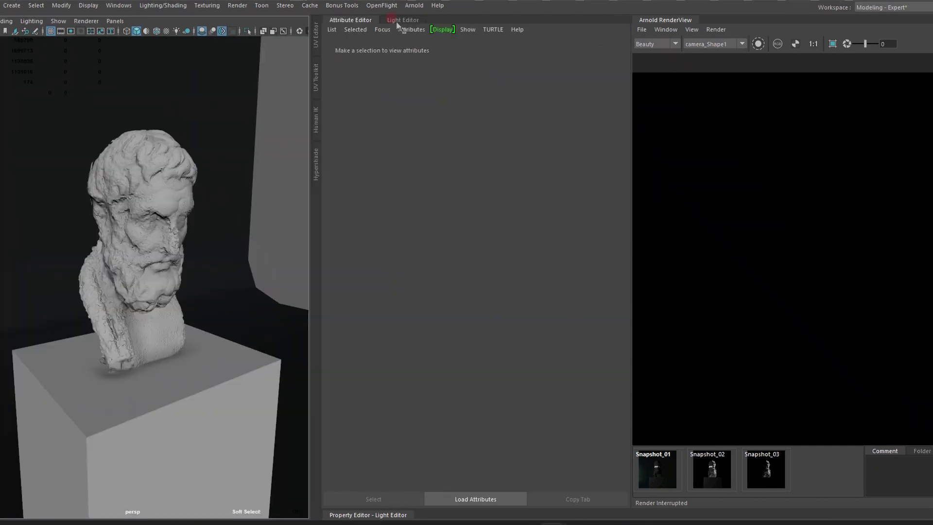
# Check in the Plug-in Manager whether the mtoa plug-in is loaded
pyautogui.click(397, 21)
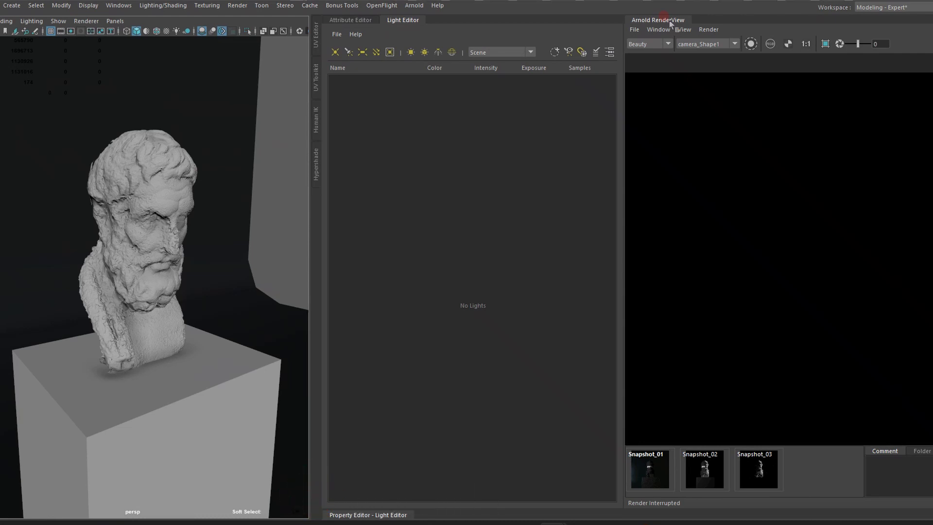
pyautogui.click(414, 6)
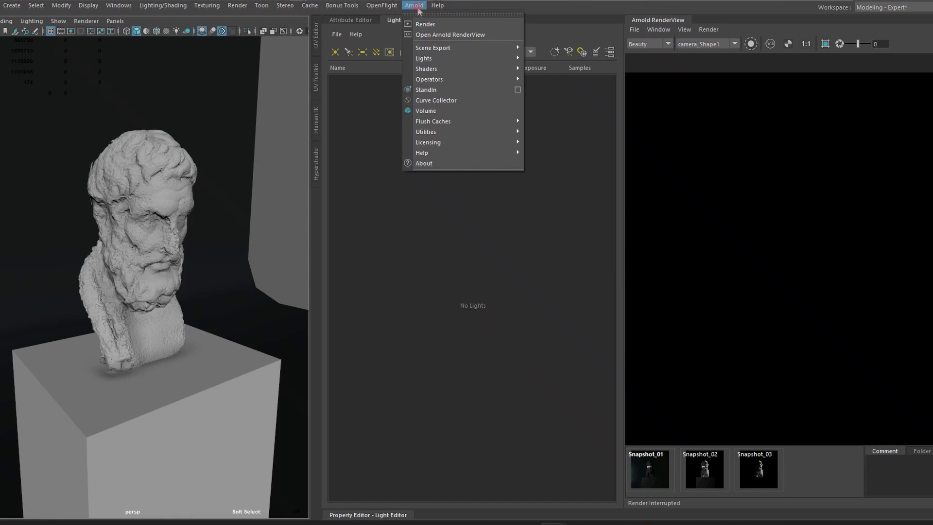
pyautogui.click(119, 6)
pyautogui.click(119, 7)
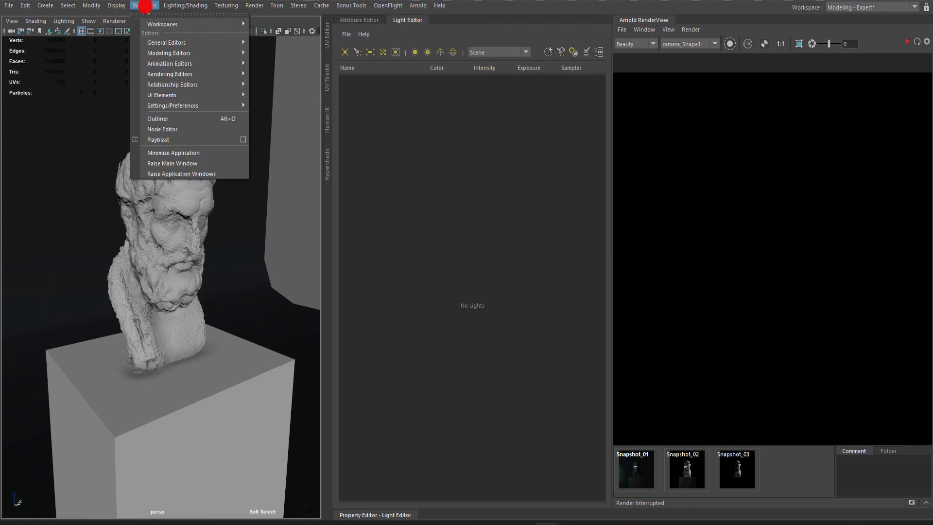
pyautogui.click(188, 107)
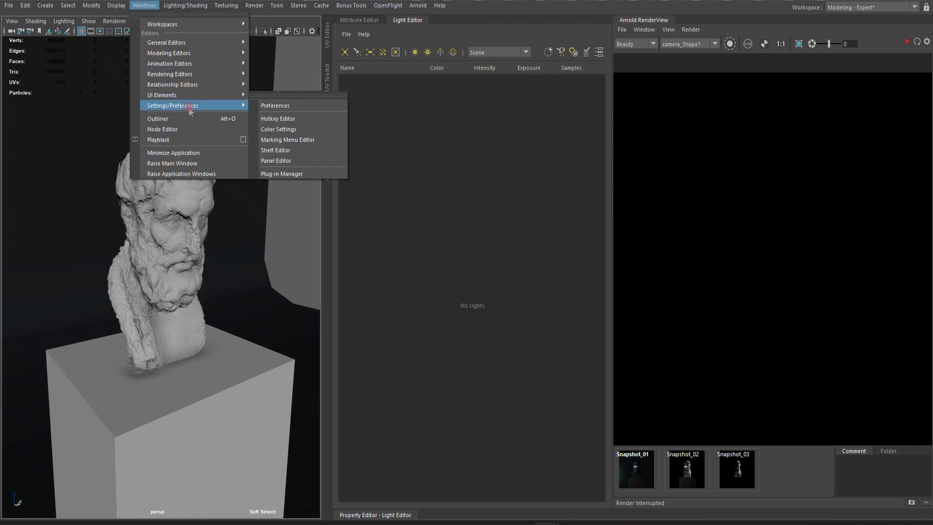
pyautogui.click(297, 175)
pyautogui.click(246, 156)
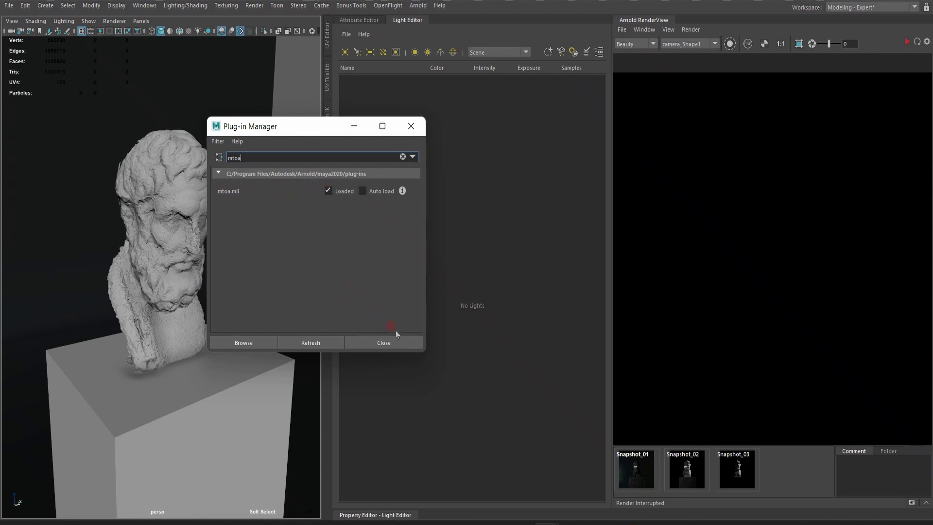
pyautogui.click(384, 342)
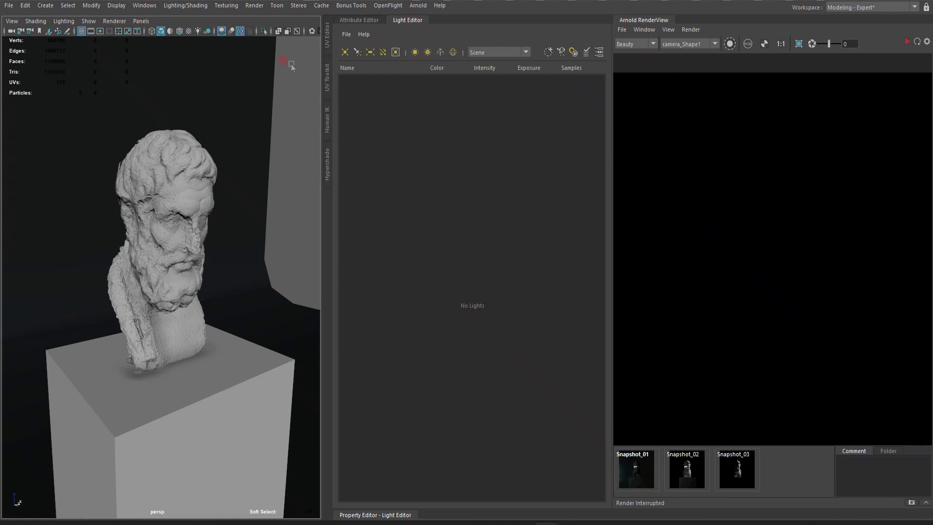
# Open the Light Editor from the rendering editors
pyautogui.click(144, 6)
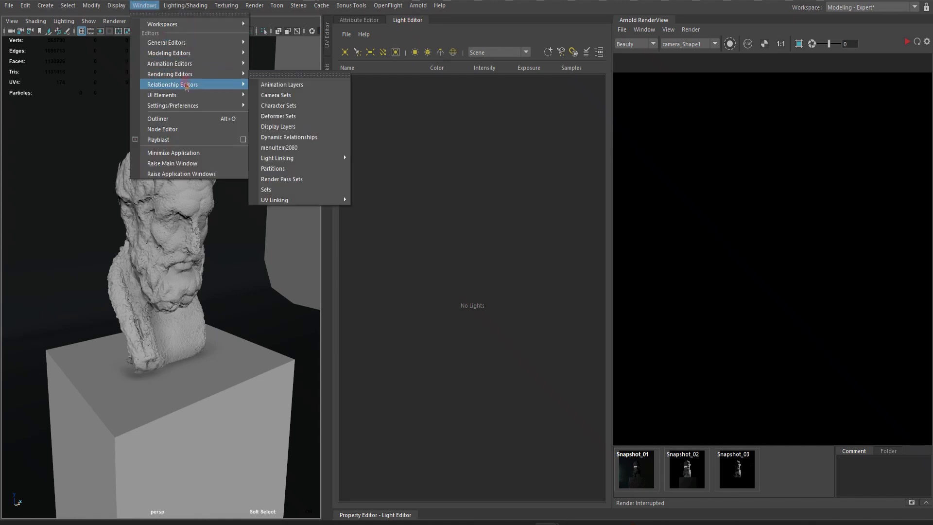
pyautogui.moveTo(183, 76)
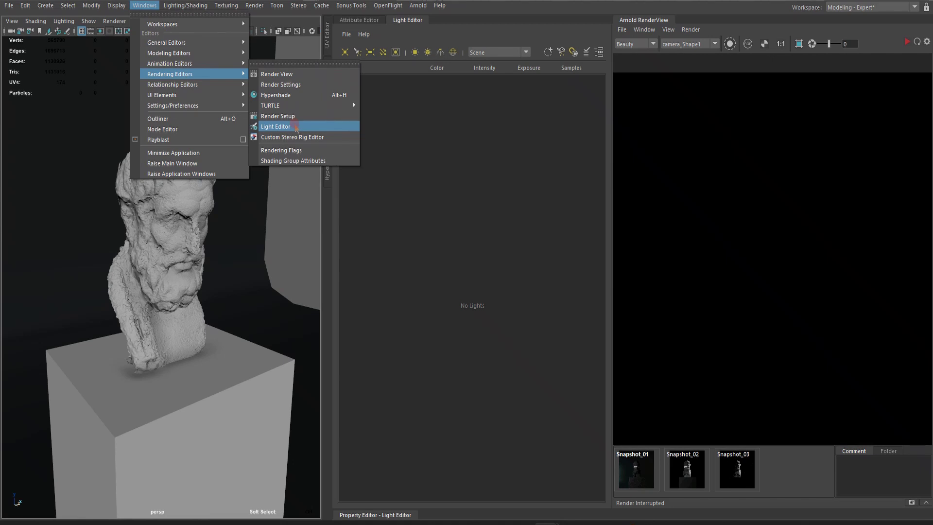
pyautogui.click(296, 126)
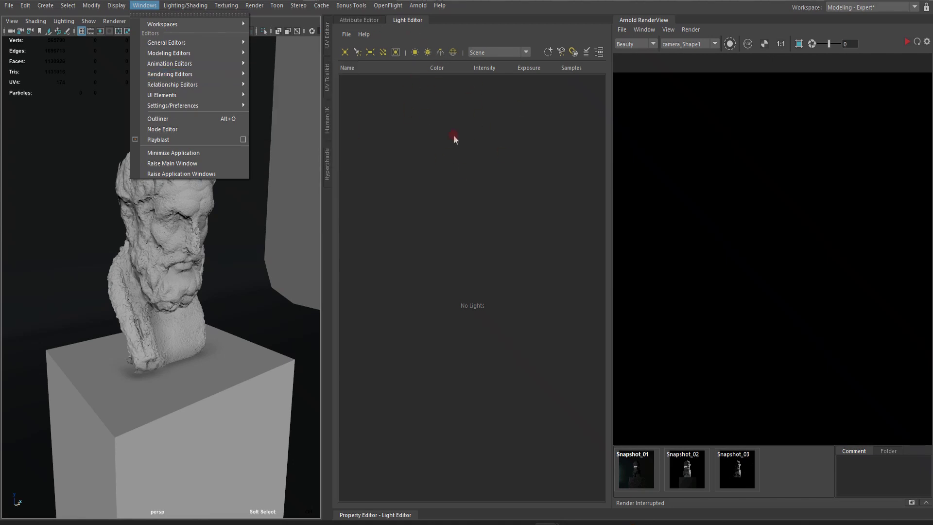
pyautogui.click(430, 139)
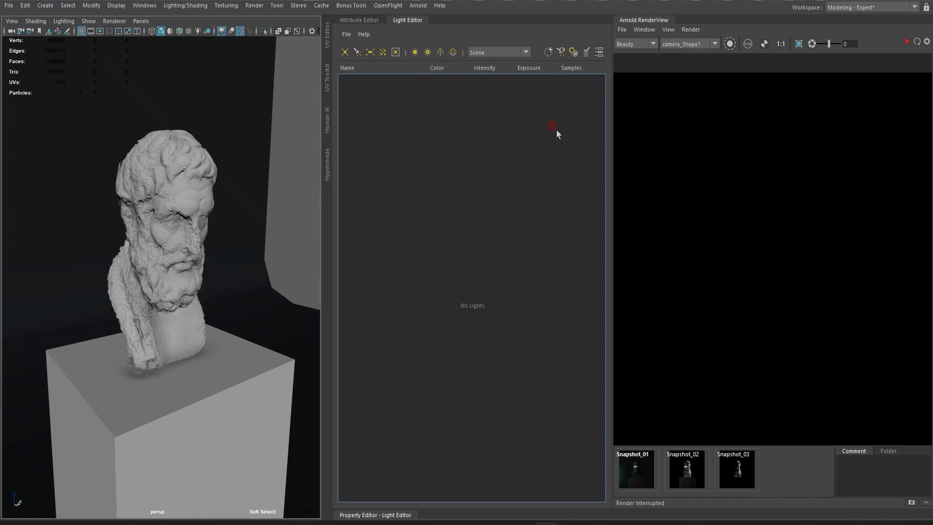
# Unhide group1, the mannequin figure standing next to the pedestal on the backdrop
pyautogui.scroll(-5, 250, 197)
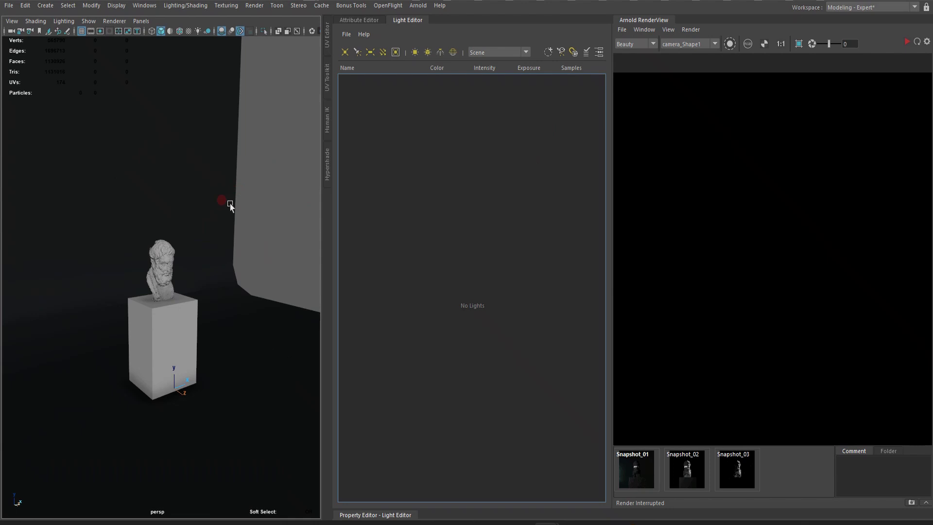
pyautogui.scroll(-8, 231, 201)
pyautogui.scroll(5, 243, 261)
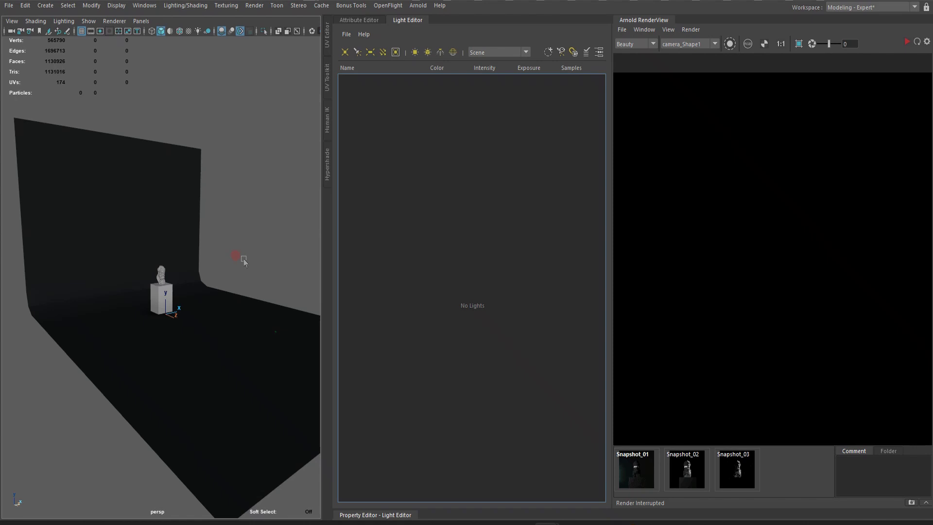
pyautogui.scroll(-5, 214, 285)
pyautogui.keyDown('alt'); pyautogui.moveTo(215, 285); pyautogui.dragTo(171, 294); pyautogui.keyUp('alt')
pyautogui.keyDown('alt'); pyautogui.moveTo(171, 294); pyautogui.dragTo(215, 288, button='right'); pyautogui.keyUp('alt')
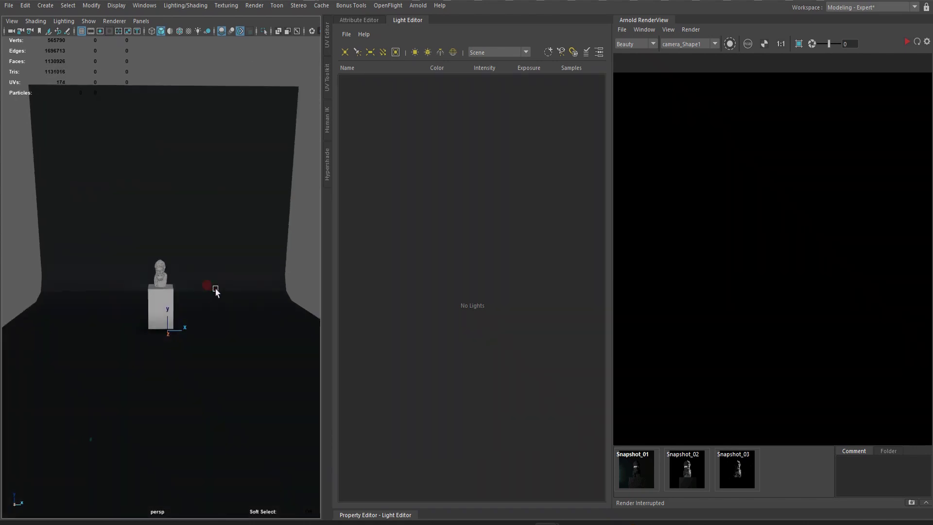
pyautogui.hotkey('shift', 'o')
pyautogui.click(121, 194)
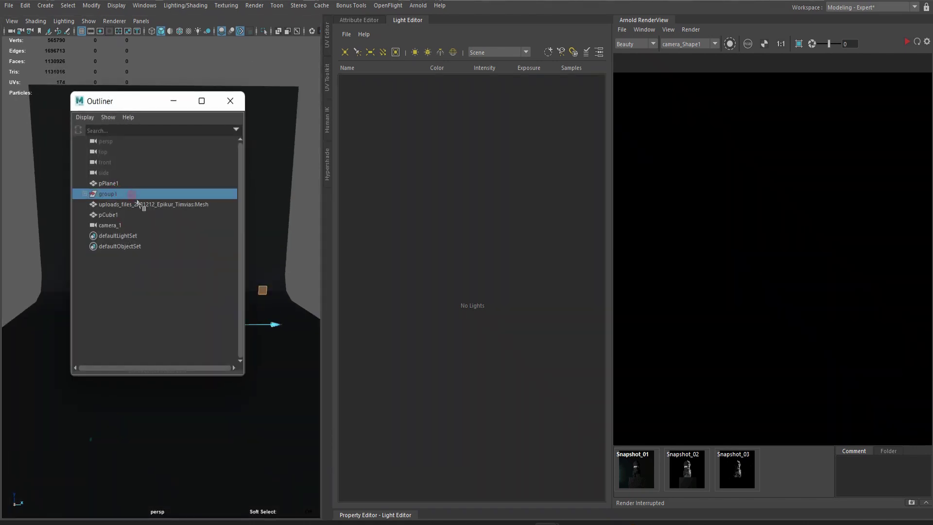
pyautogui.hotkey('shift', 'h')
pyautogui.hotkey('shift', 'o')
# Compare the mannequin's scale with the bust and its pedestal, and hide the mannequin group again
pyautogui.keyDown('alt'); pyautogui.moveTo(220, 290); pyautogui.dragTo(182, 302); pyautogui.keyUp('alt')
pyautogui.keyDown('alt'); pyautogui.moveTo(181, 302); pyautogui.dragTo(221, 305, button='right'); pyautogui.keyUp('alt')
pyautogui.press('f')
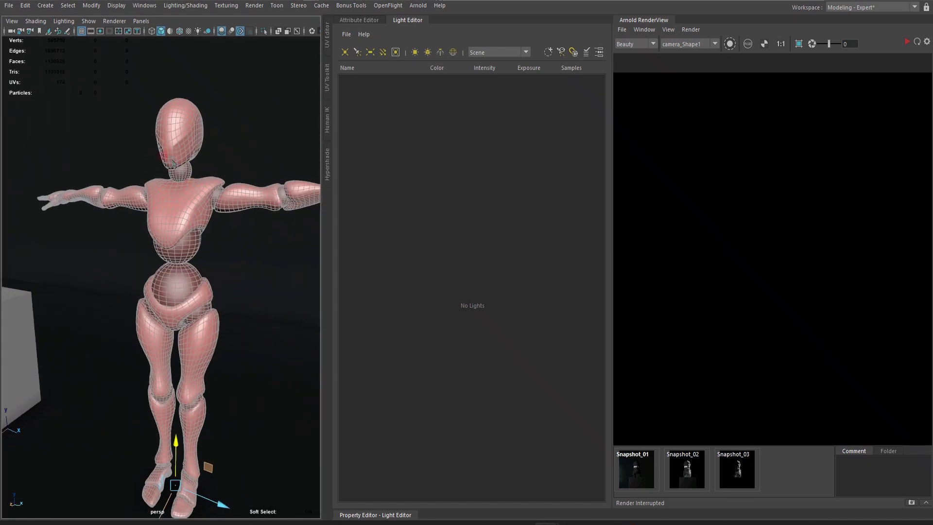
pyautogui.keyDown('alt'); pyautogui.moveTo(124, 287); pyautogui.dragTo(151, 330, button='right'); pyautogui.keyUp('alt')
pyautogui.keyDown('alt'); pyautogui.moveTo(151, 331); pyautogui.dragTo(92, 281); pyautogui.keyUp('alt')
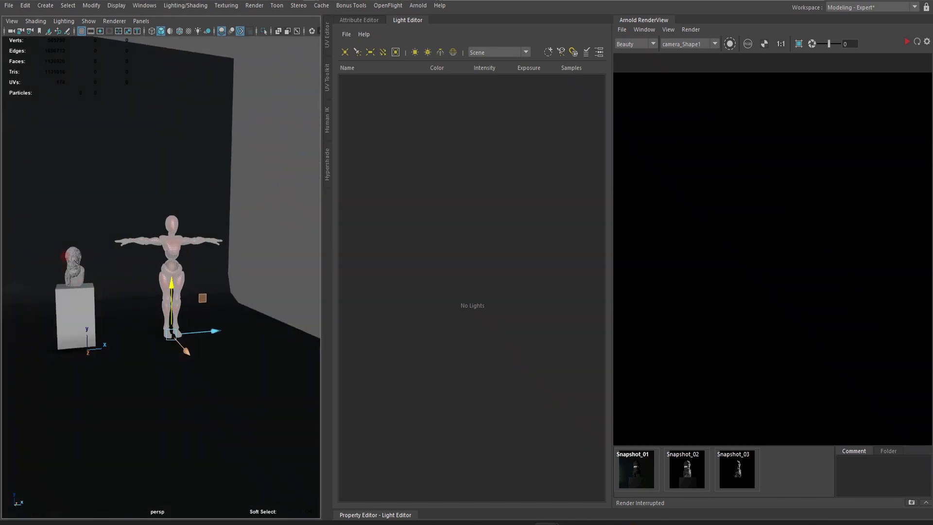
pyautogui.keyDown('alt'); pyautogui.moveTo(176, 259); pyautogui.dragTo(183, 247, button='right'); pyautogui.keyUp('alt')
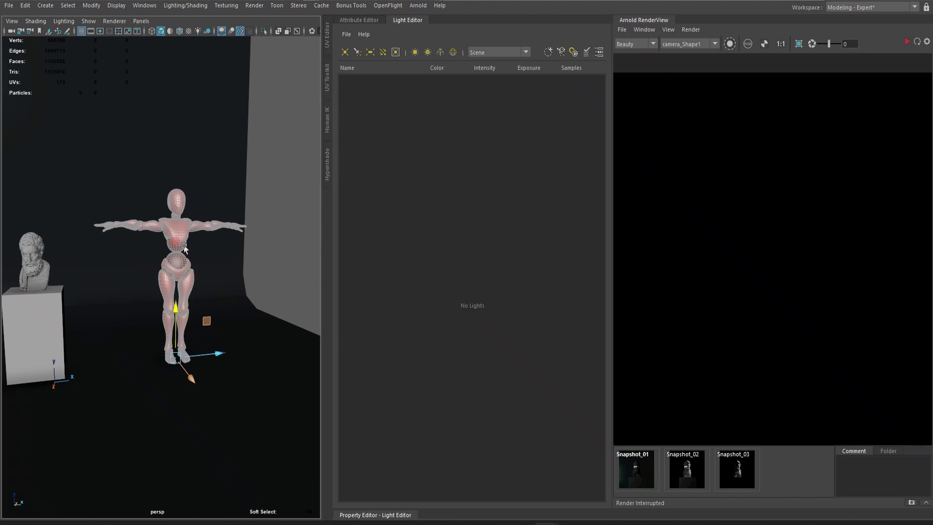
pyautogui.hotkey('ctrl', 'shift', 'o')
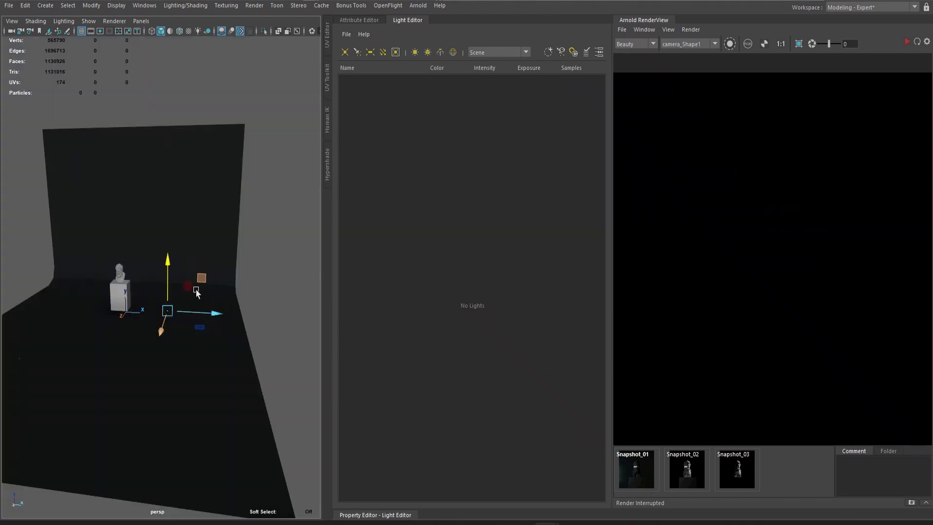
# Set the linear working unit to centimeter in the preferences and save them
pyautogui.click(145, 6)
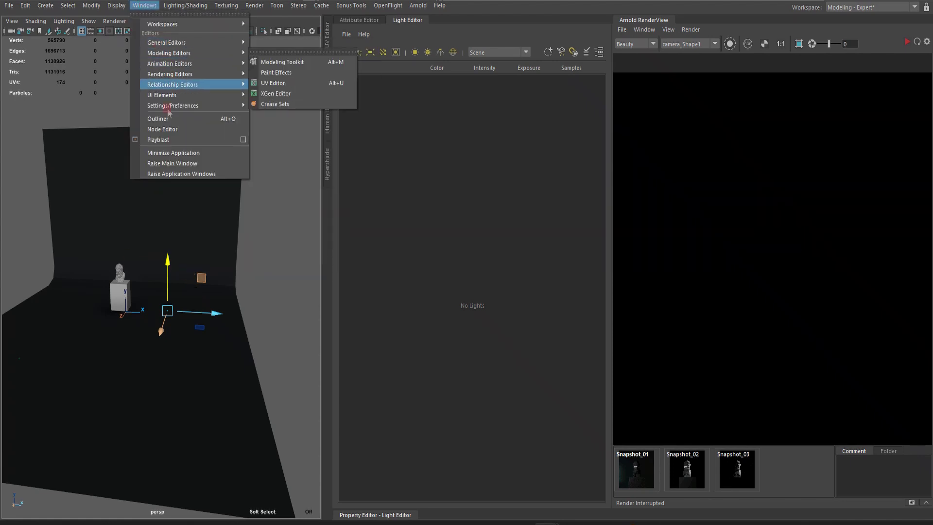
pyautogui.moveTo(170, 109)
pyautogui.click(296, 106)
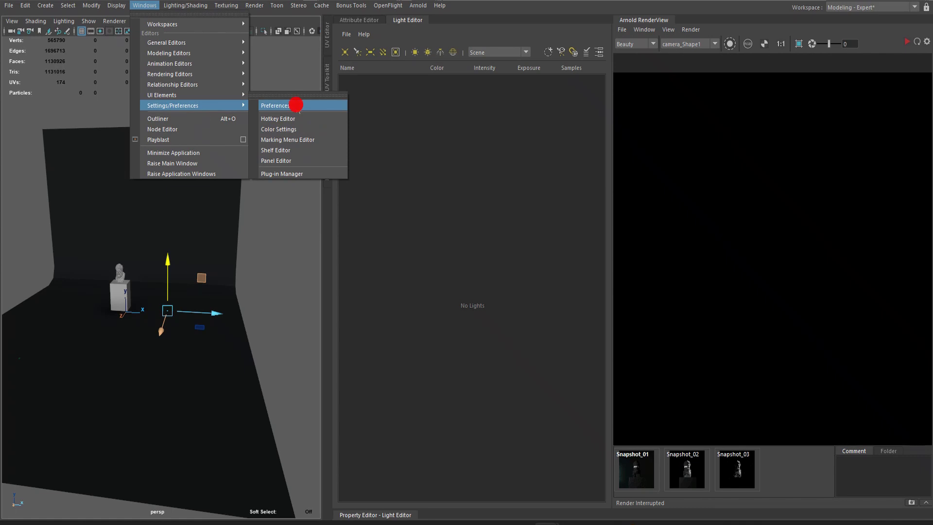
pyautogui.click(326, 176)
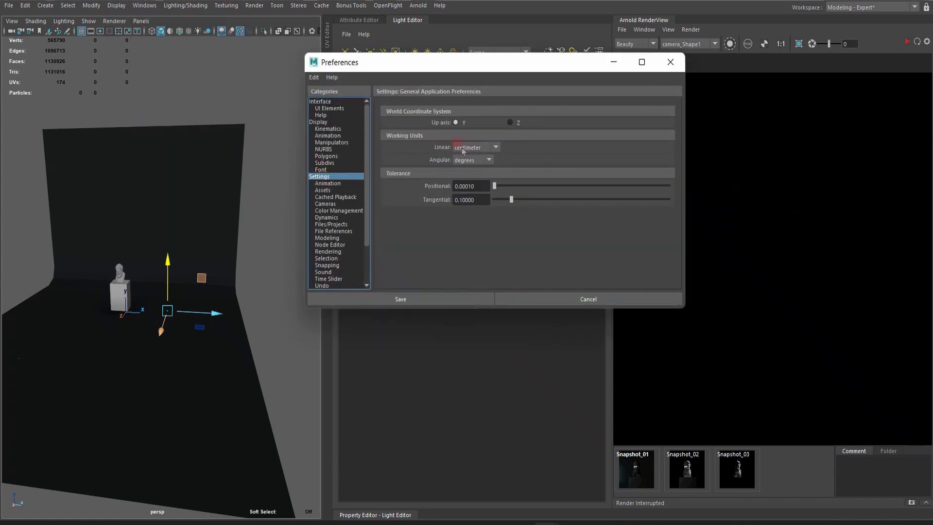
pyautogui.click(491, 149)
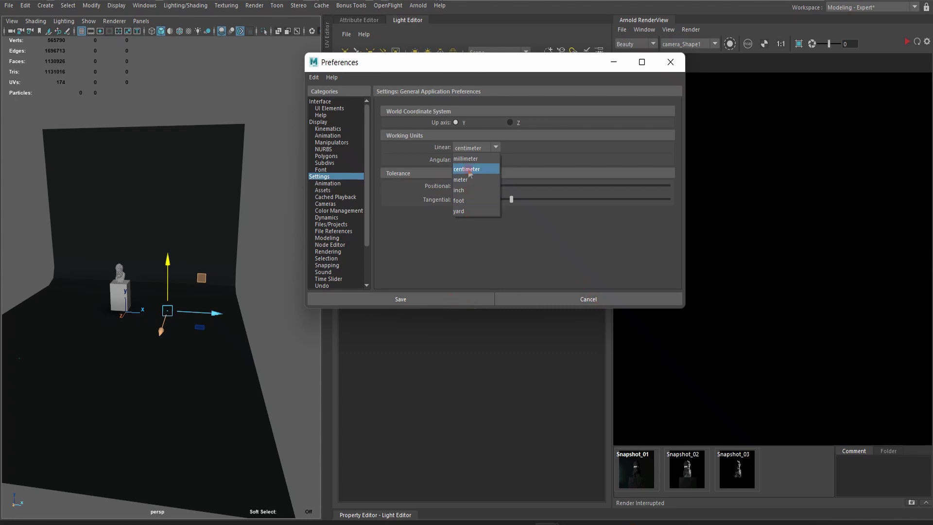
pyautogui.click(469, 171)
pyautogui.click(413, 299)
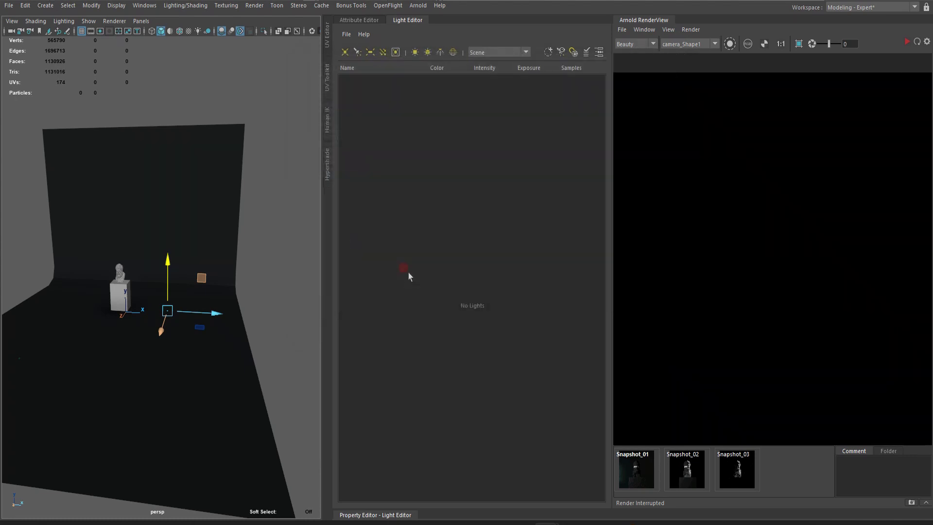
# Examine the length and width, grid line spacing and subdivisions in the Grid Options
pyautogui.click(124, 6)
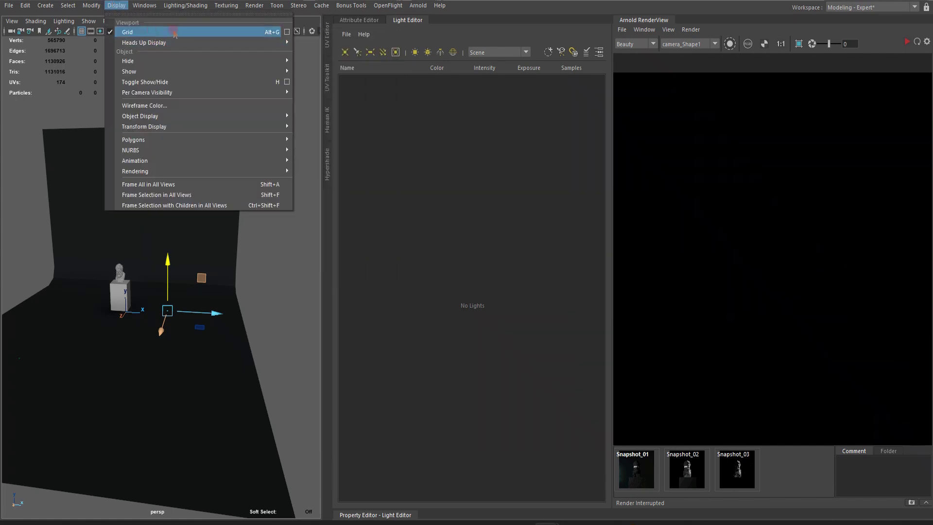
pyautogui.click(293, 40)
pyautogui.click(281, 32)
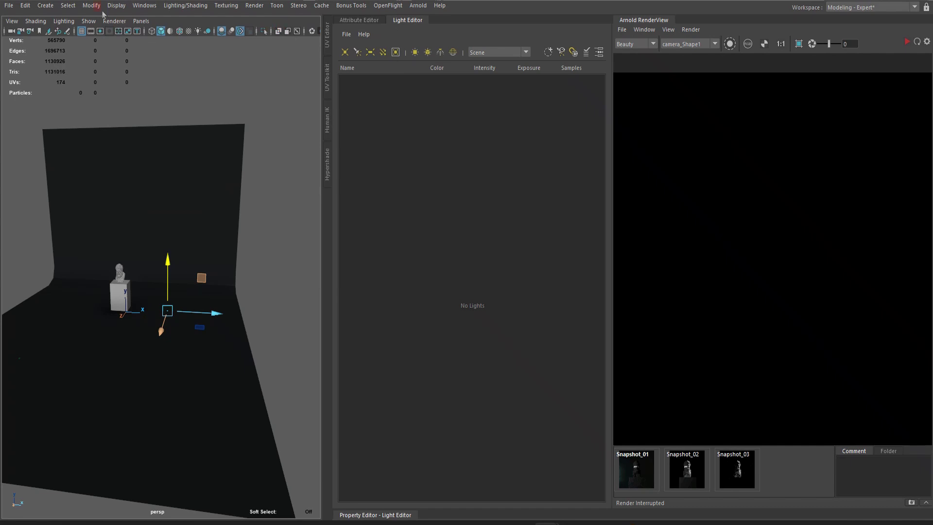
pyautogui.click(116, 5)
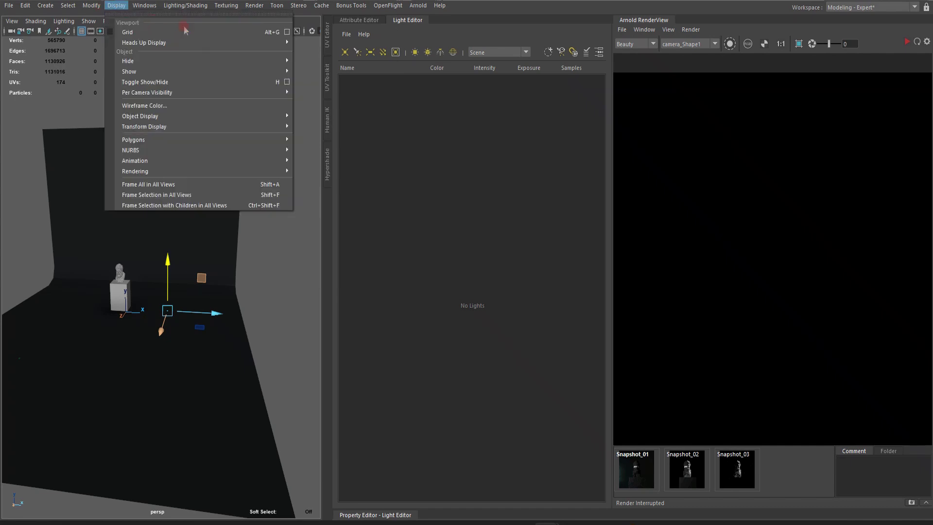
pyautogui.click(282, 32)
pyautogui.moveTo(259, 70); pyautogui.dragTo(231, 83)
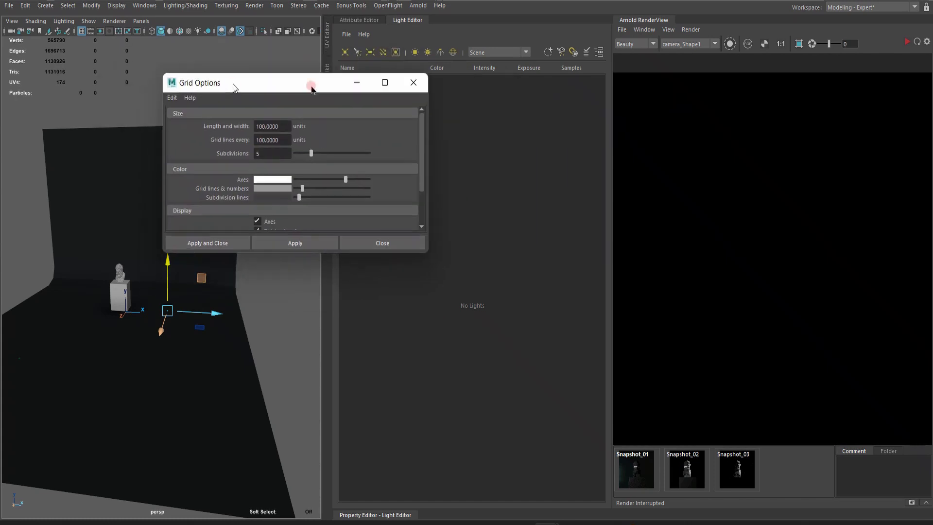
pyautogui.doubleClick(262, 126)
pyautogui.moveTo(263, 141); pyautogui.dragTo(230, 140)
pyautogui.doubleClick(261, 153)
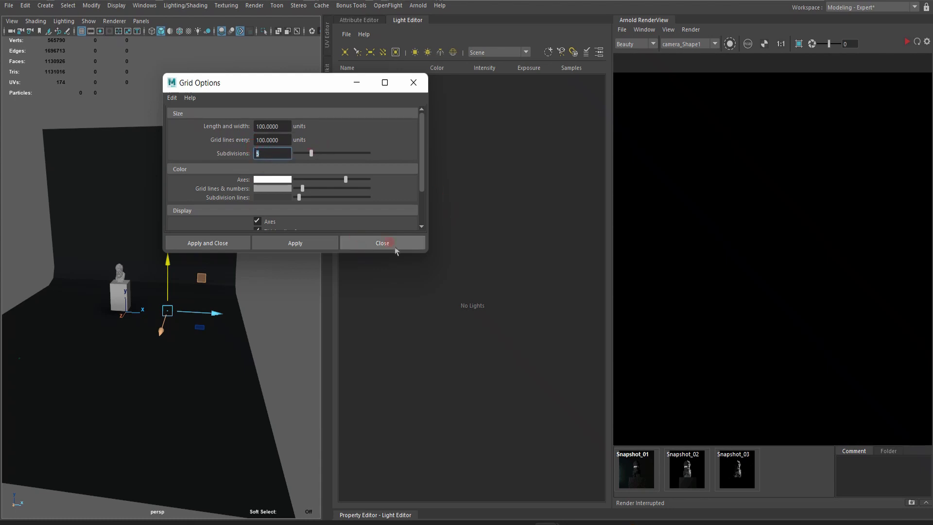
pyautogui.click(391, 243)
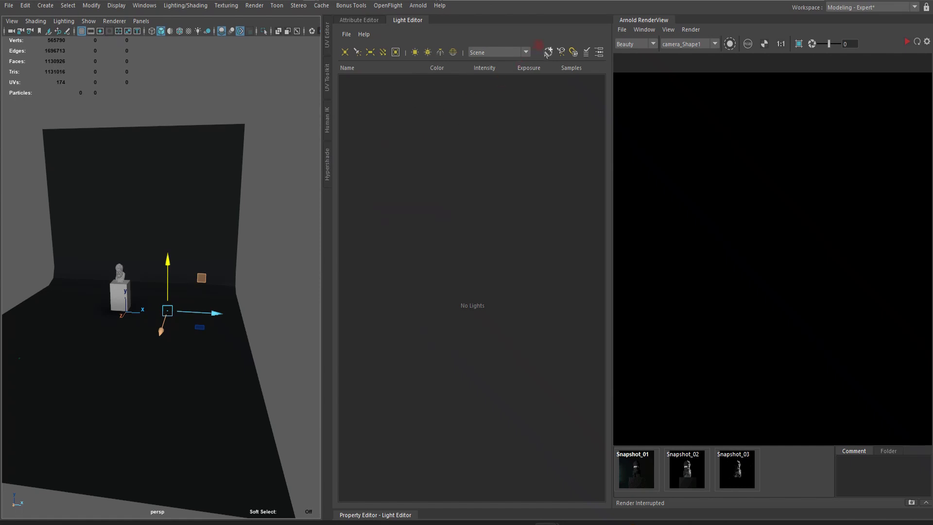
# Create a new light group in the Light Editor and rename it lightGroup
pyautogui.click(547, 51)
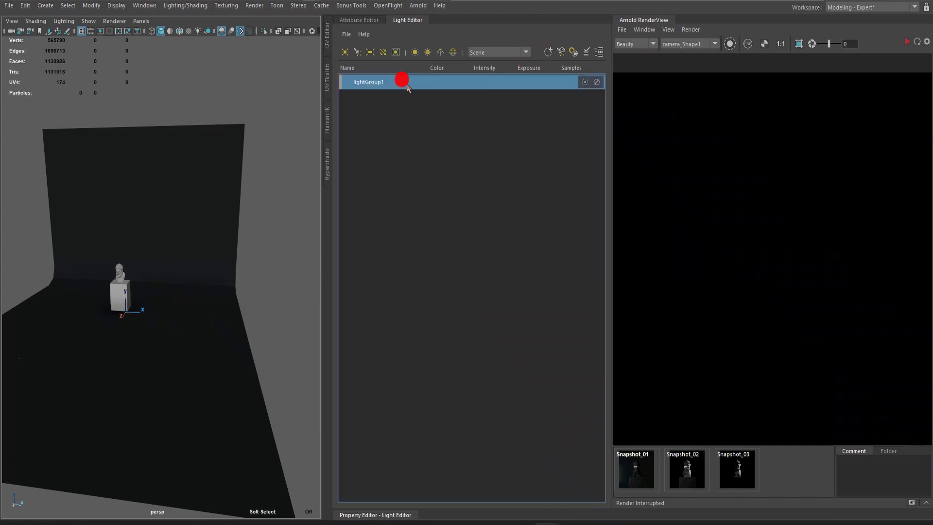
pyautogui.doubleClick(389, 81)
pyautogui.click(380, 85)
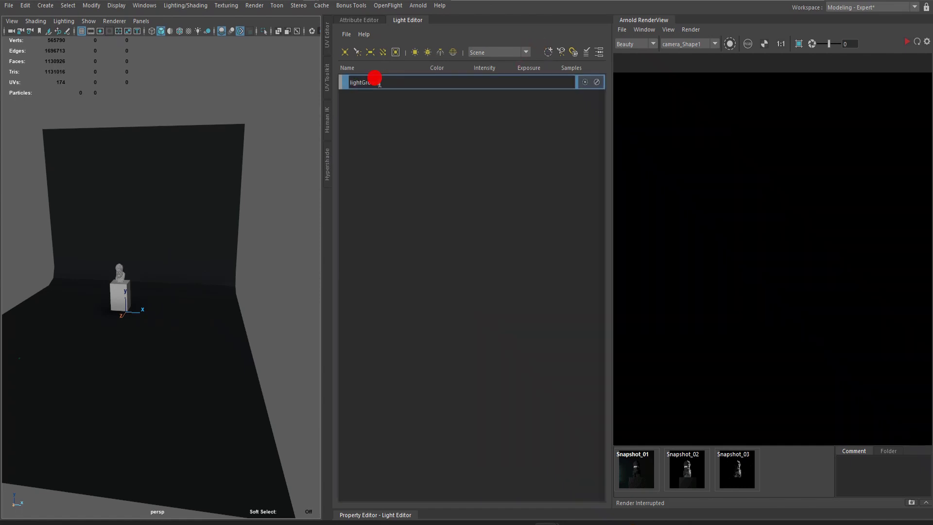
pyautogui.press('BackSpace')
pyautogui.click(410, 127)
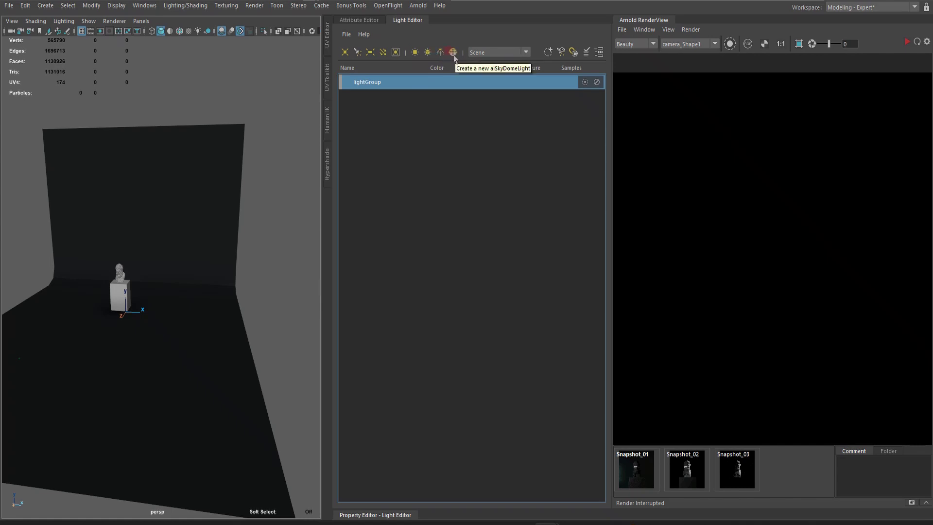
pyautogui.click(417, 5)
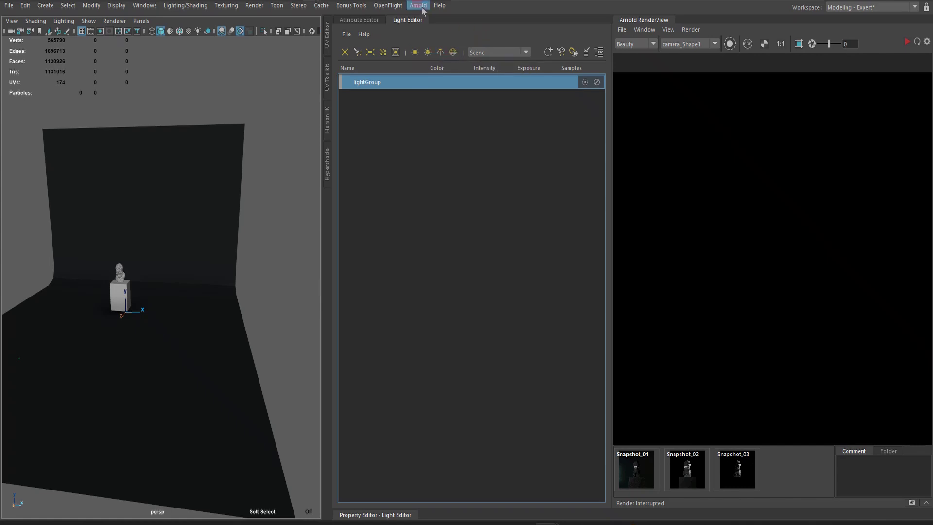
pyautogui.moveTo(451, 76)
pyautogui.moveTo(447, 58)
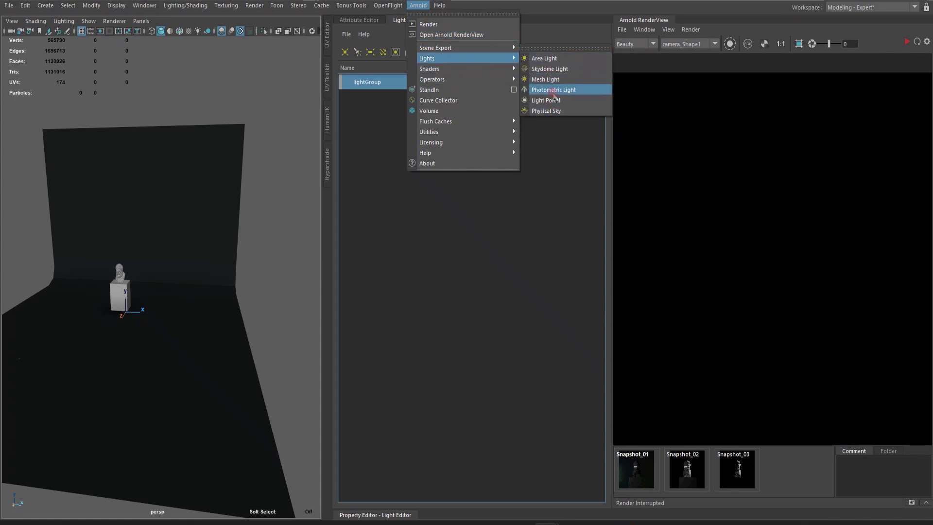
pyautogui.click(521, 203)
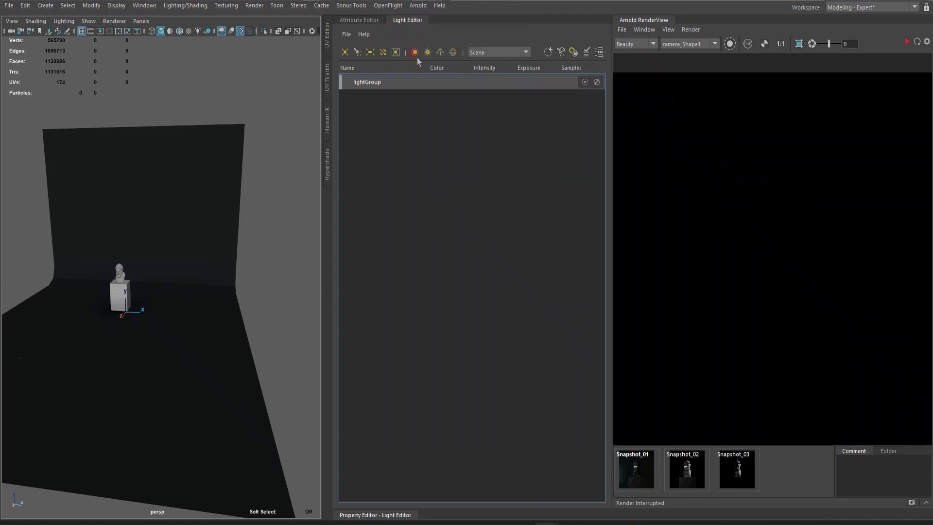
# Add an Arnold area light to lightGroup and raise it above the bust
pyautogui.click(452, 84)
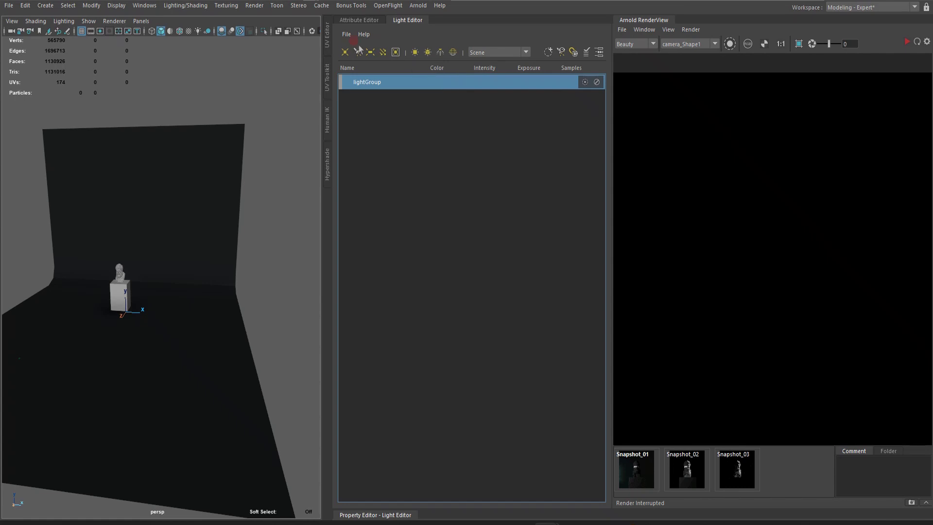
pyautogui.click(414, 53)
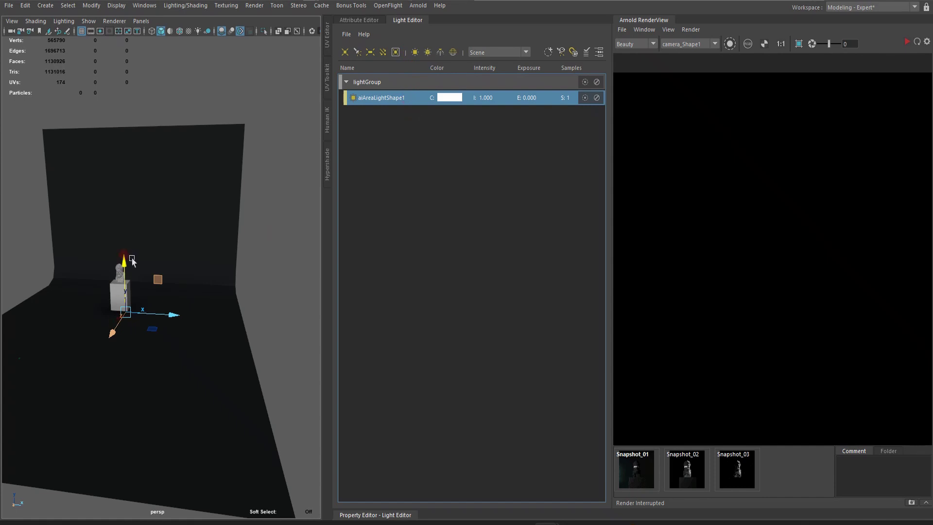
pyautogui.moveTo(126, 263); pyautogui.dragTo(121, 192)
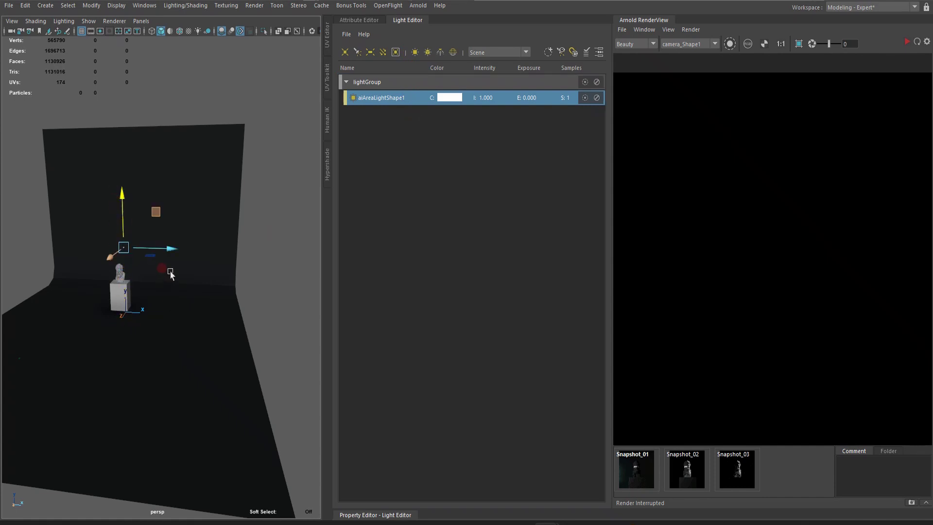
# Scale up the area light and move it along X to the left side of the bust
pyautogui.press('r')
pyautogui.moveTo(152, 296); pyautogui.dragTo(181, 290, button='middle')
pyautogui.keyDown('alt'); pyautogui.moveTo(178, 290); pyautogui.dragTo(194, 281); pyautogui.keyUp('alt')
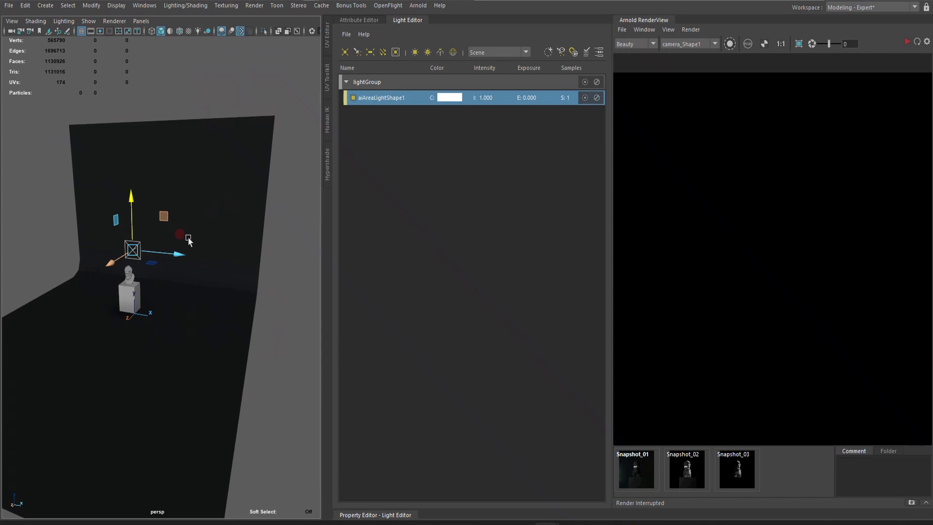
pyautogui.moveTo(185, 262); pyautogui.dragTo(55, 274)
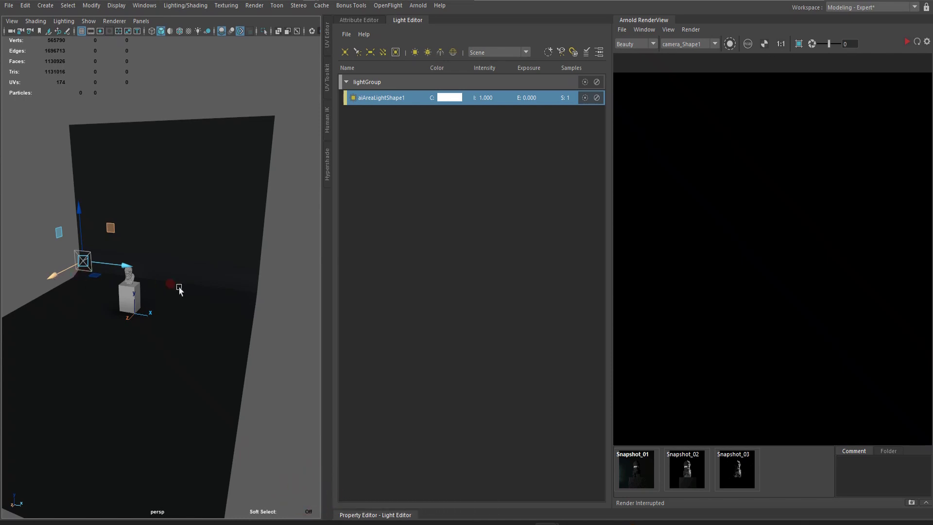
# Open a look-through view of the area light and place its window clear of the perspective viewport
pyautogui.click(439, 179)
pyautogui.click(556, 49)
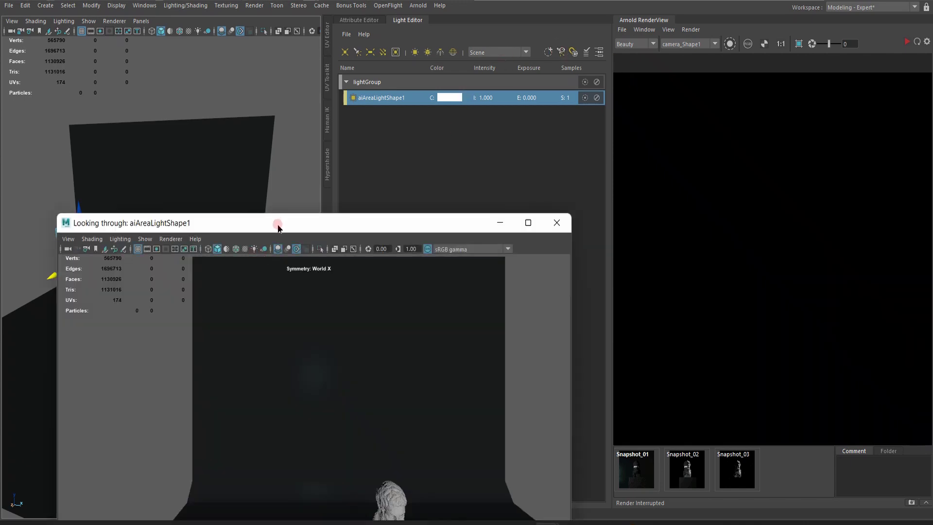
pyautogui.moveTo(277, 223); pyautogui.dragTo(342, 75)
pyautogui.click(386, 246)
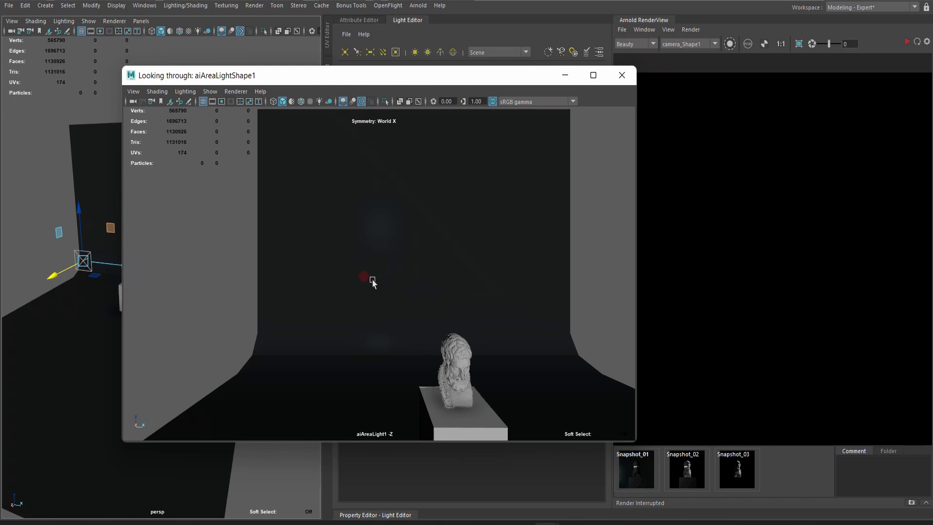
pyautogui.moveTo(194, 75); pyautogui.dragTo(466, 79)
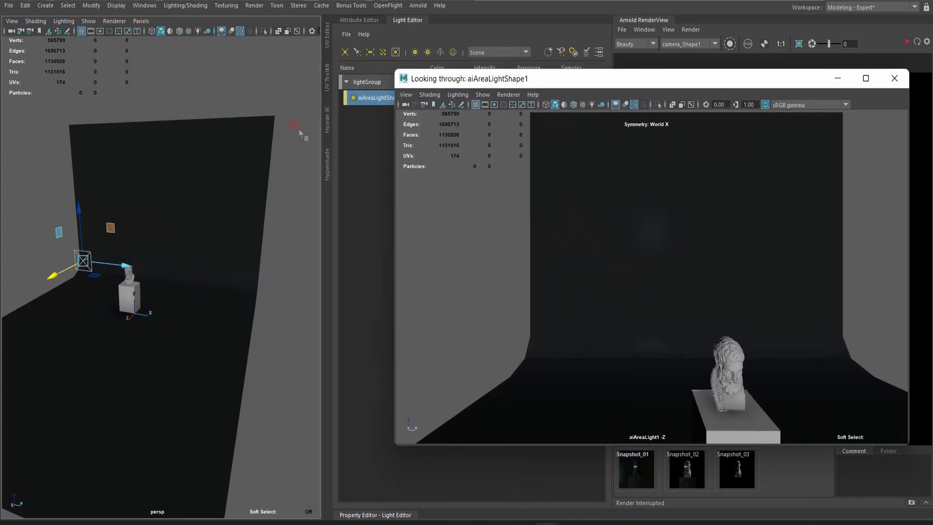
# Select the bust, frame it in the area light's view, and orbit the light around to the bust's side
pyautogui.scroll(5, 178, 320)
pyautogui.moveTo(77, 267); pyautogui.dragTo(156, 306)
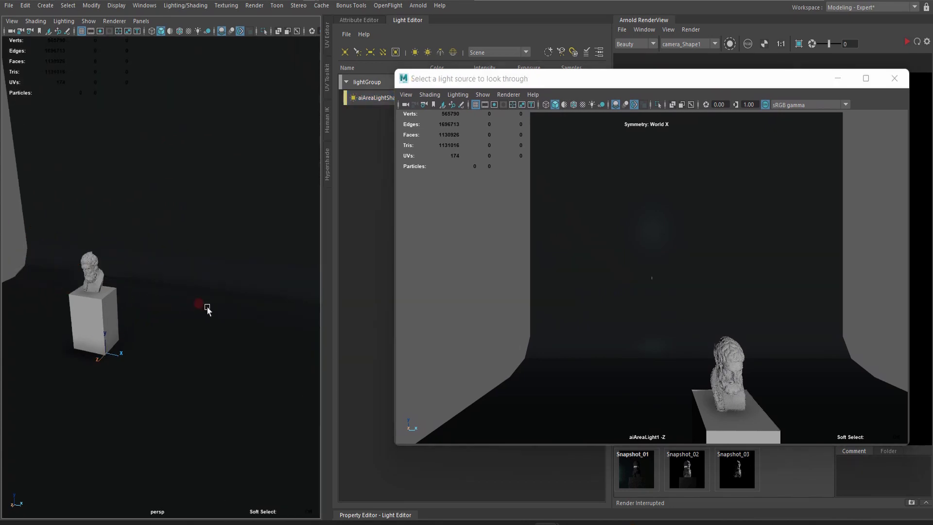
pyautogui.click(734, 273)
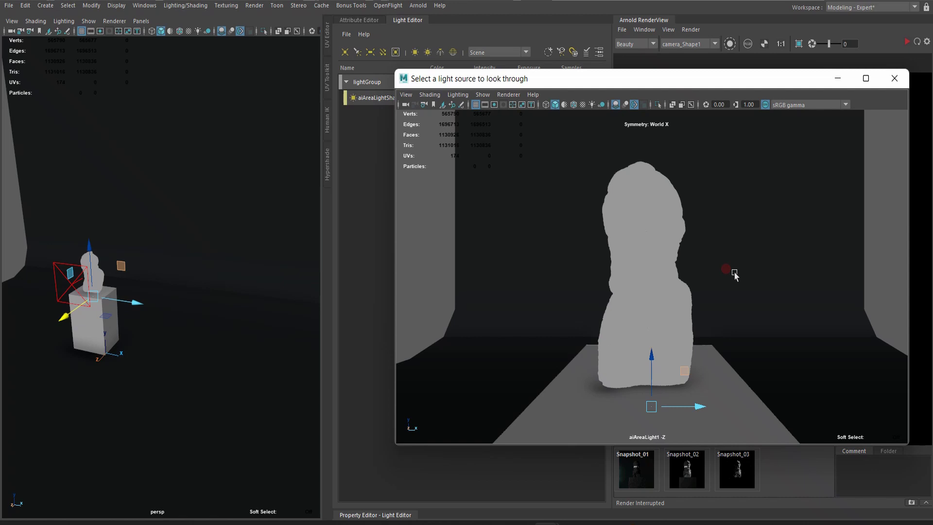
pyautogui.moveTo(734, 275)
pyautogui.keyDown('alt'); pyautogui.mouseDown()
pyautogui.moveTo(709, 295)
pyautogui.moveTo(702, 335)
pyautogui.mouseUp(); pyautogui.keyUp('alt')
# Examine the "Rembrandt with a softbox" diagram and portrait in the Lighting Guide reference image
pyautogui.click(653, 524)
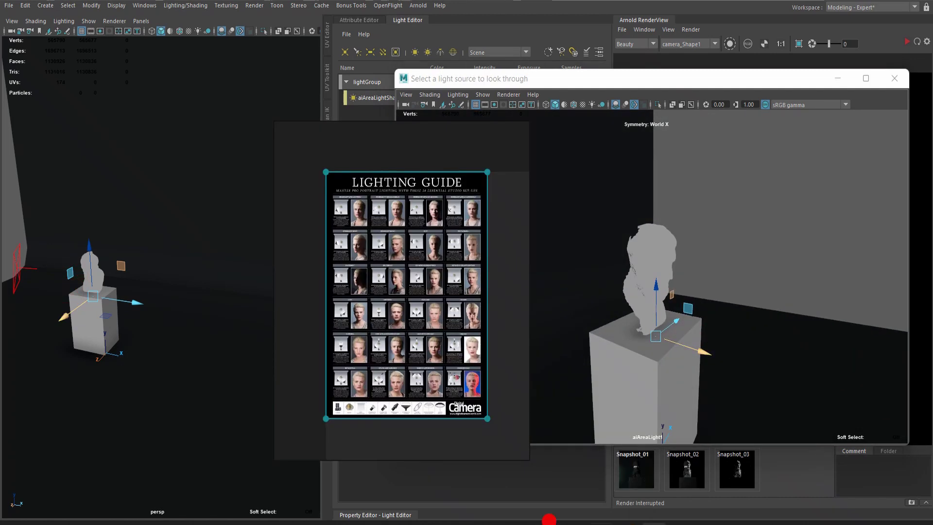
pyautogui.scroll(8, 376, 237)
pyautogui.scroll(2, 376, 237)
pyautogui.moveTo(365, 235); pyautogui.dragTo(476, 389, button='middle')
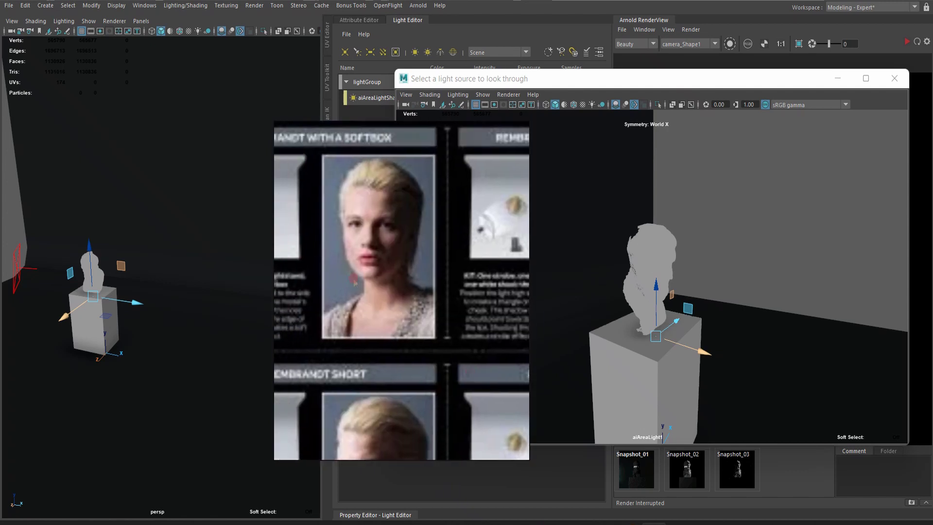
pyautogui.moveTo(401, 284); pyautogui.dragTo(467, 314, button='middle')
pyautogui.moveTo(373, 262); pyautogui.dragTo(385, 264, button='middle')
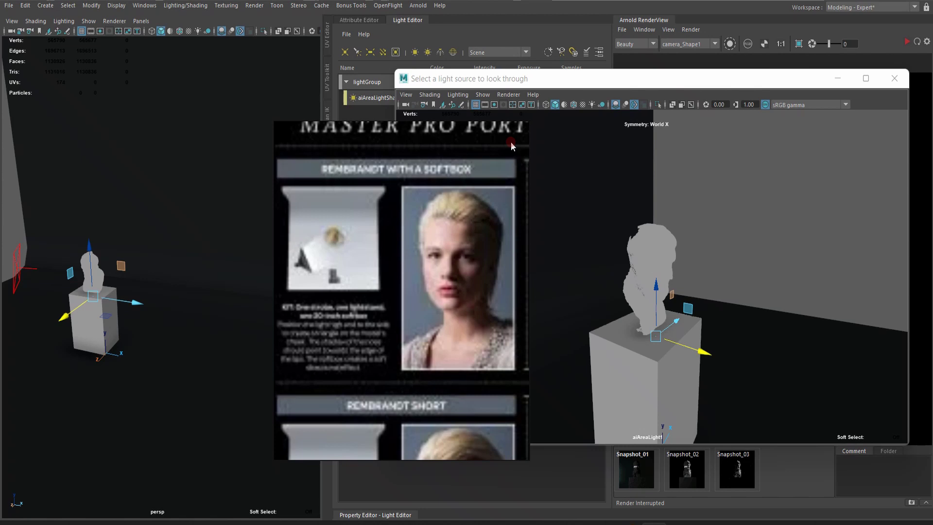
# Fine-tune the area light's angle on the bust in the look-through view and minimize that window
pyautogui.click(632, 193)
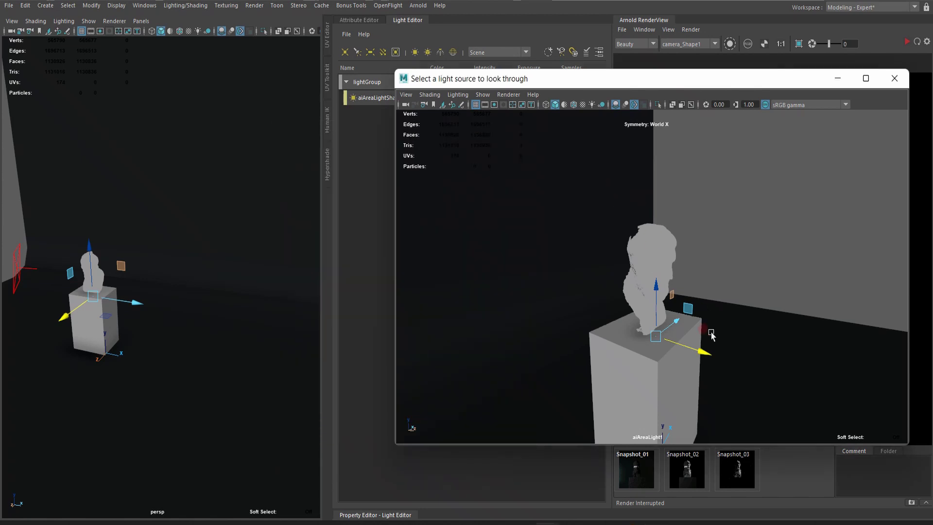
pyautogui.moveTo(711, 336)
pyautogui.keyDown('alt'); pyautogui.mouseDown()
pyautogui.moveTo(760, 312)
pyautogui.moveTo(704, 319)
pyautogui.moveTo(720, 324)
pyautogui.mouseUp(); pyautogui.keyUp('alt')
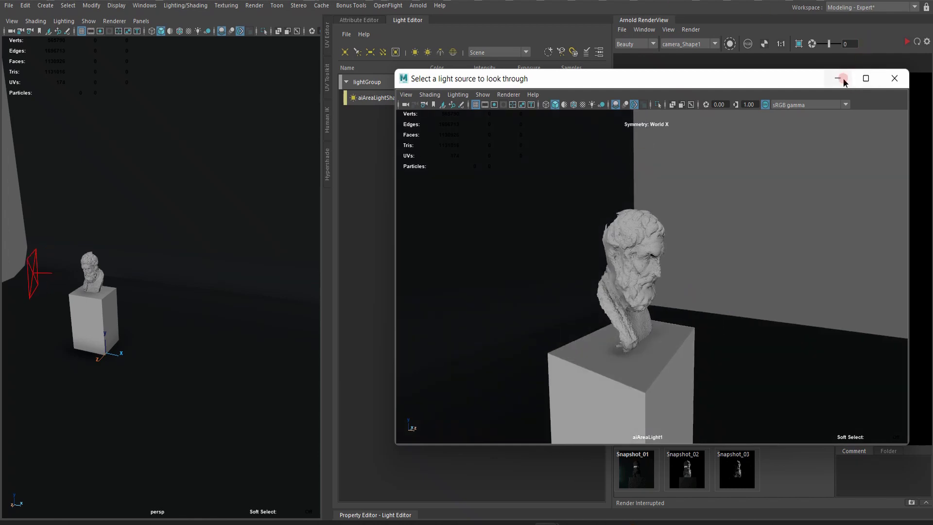
pyautogui.click(839, 79)
# Set the area light's intensity to 2 and its exposure to 15
pyautogui.click(383, 98)
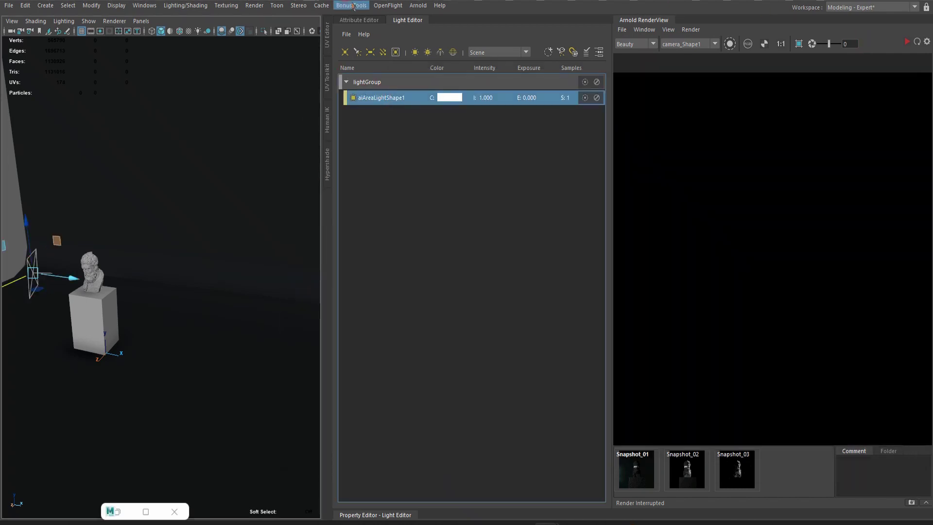
pyautogui.click(365, 20)
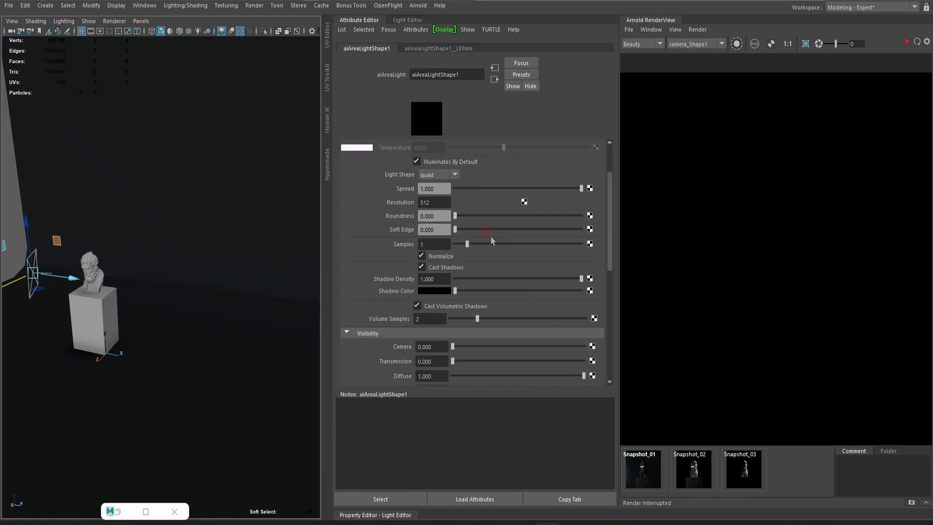
pyautogui.scroll(2, 493, 242)
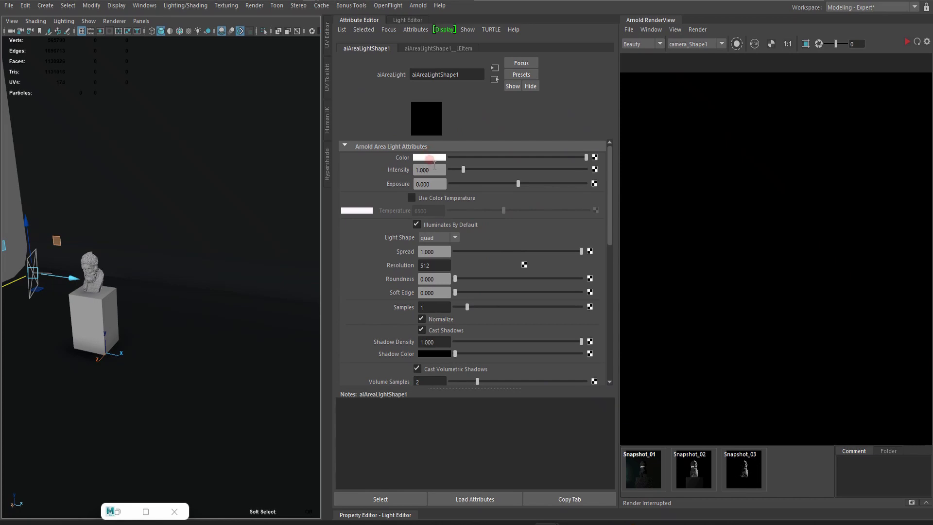
pyautogui.click(417, 170)
pyautogui.write('2')
pyautogui.press('Return')
pyautogui.click(416, 184)
pyautogui.press('Return')
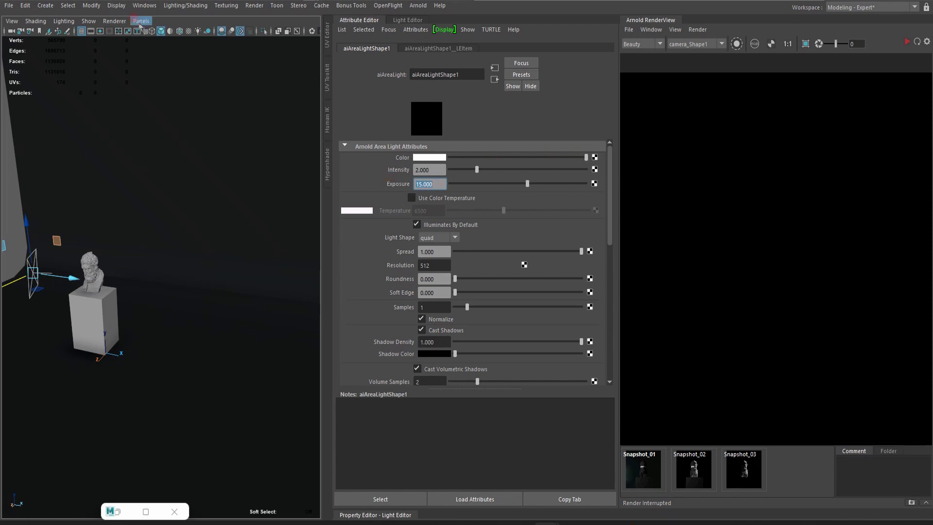
# Switch the perspective viewport to the camera_1 view
pyautogui.click(139, 22)
pyautogui.moveTo(151, 30)
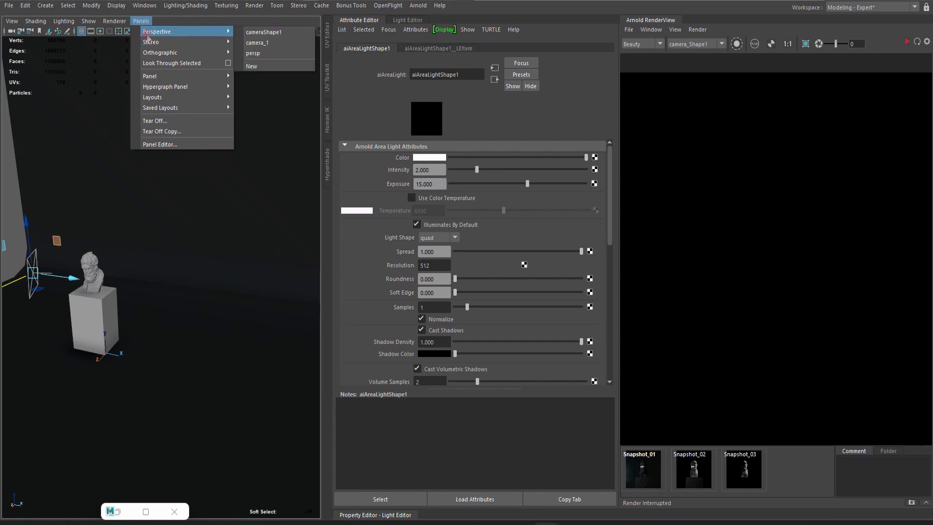
pyautogui.click(254, 43)
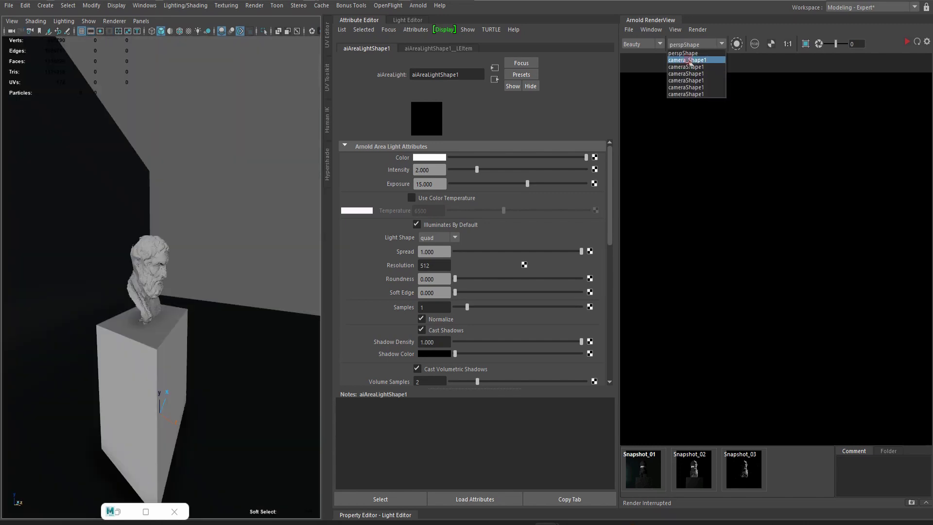
# Choose camera_Shape1 as the Arnold RenderView camera and run a test render of the lit bust, stopping it once the lighting is readable
pyautogui.click(690, 60)
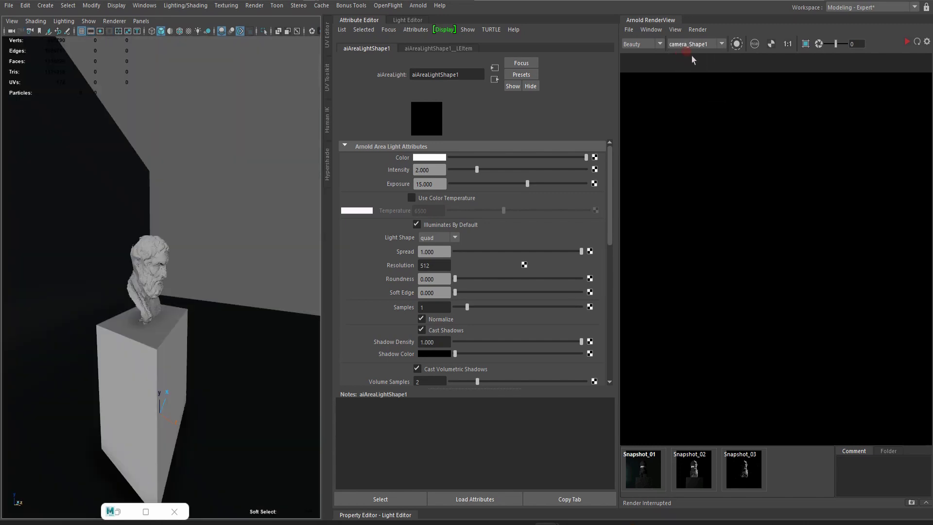
pyautogui.click(905, 43)
pyautogui.click(906, 43)
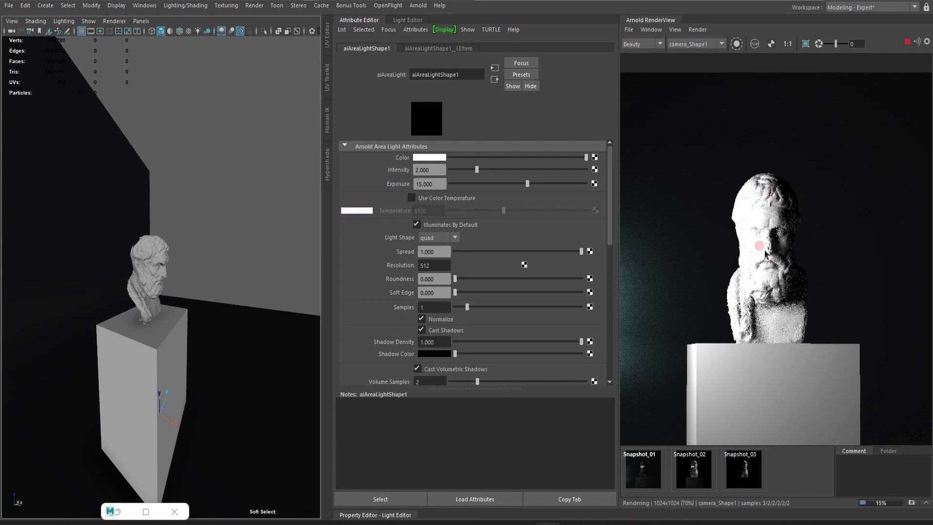
pyautogui.click(908, 42)
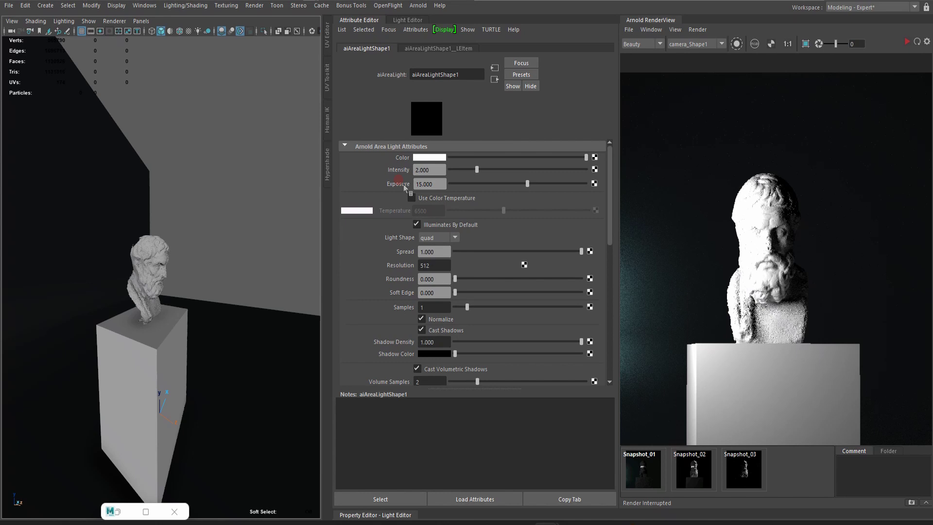
# Examine the area light's intensity, light shape and resolution attributes
pyautogui.click(423, 169)
pyautogui.scroll(-3, 418, 238)
pyautogui.click(428, 175)
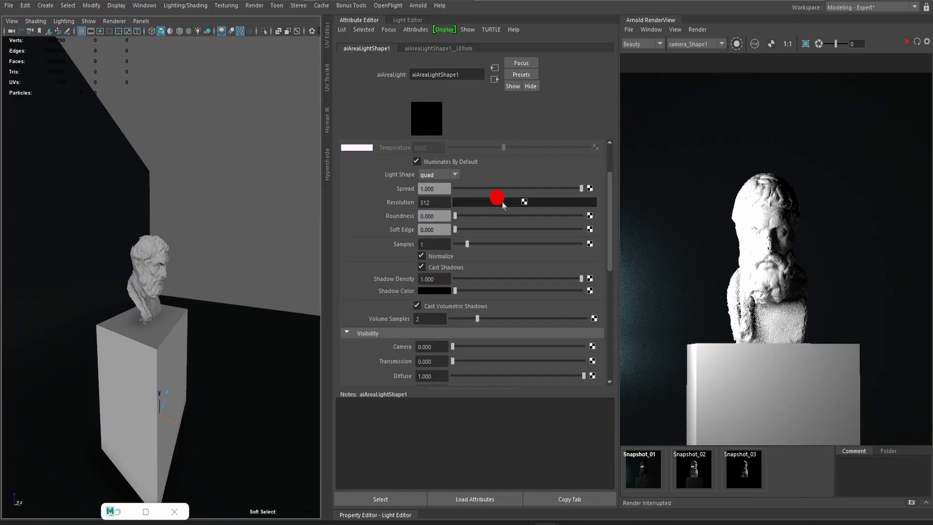
pyautogui.click(497, 198)
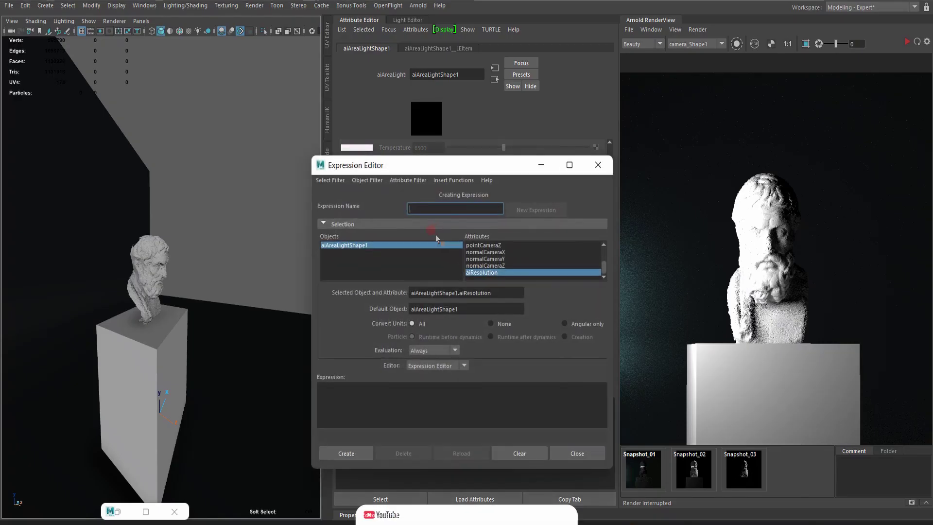
pyautogui.click(598, 163)
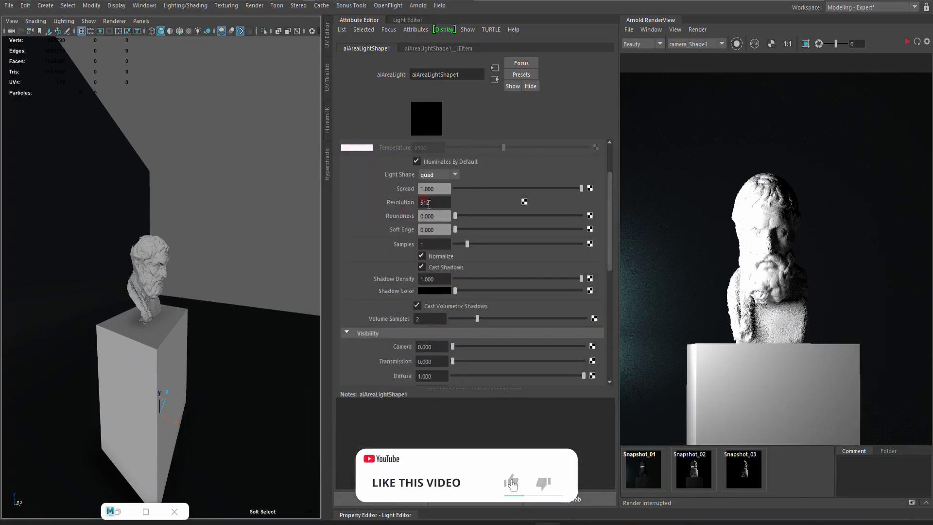
pyautogui.click(433, 203)
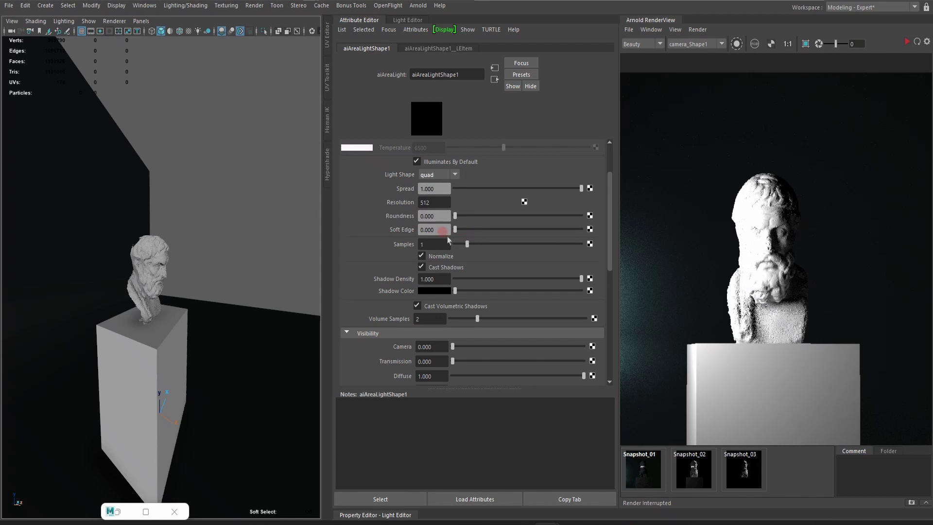
# Set the area light's samples to 3 and its volume samples to 4
pyautogui.moveTo(430, 243); pyautogui.dragTo(387, 245)
pyautogui.write('3')
pyautogui.press('Return')
pyautogui.click(416, 319)
pyautogui.write('4')
pyautogui.press('Return')
pyautogui.scroll(-3, 430, 340)
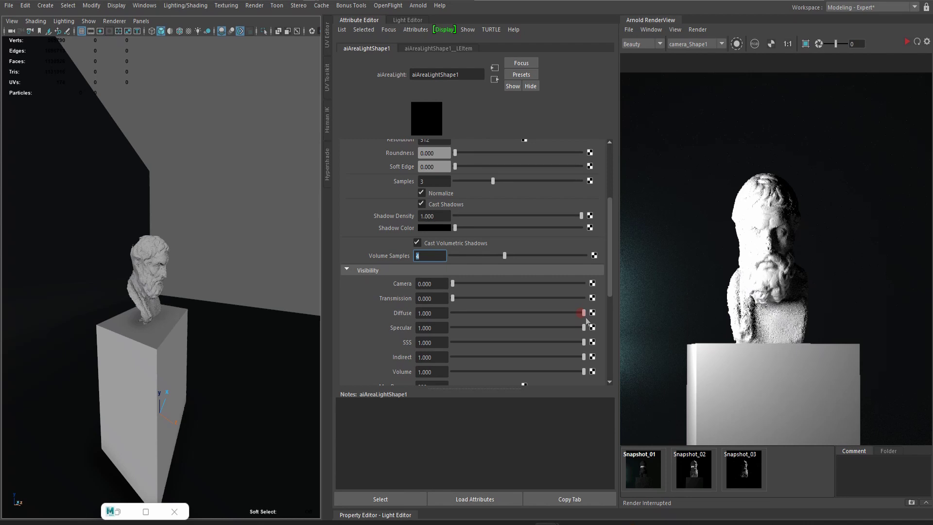
# Examine the area light's visibility settings and its light filters section
pyautogui.scroll(-2, 554, 286)
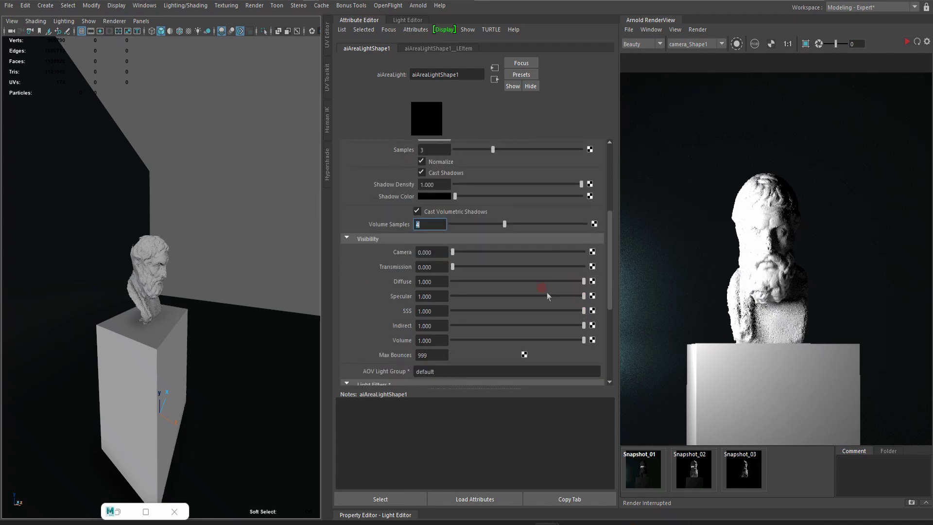
pyautogui.scroll(-4, 384, 335)
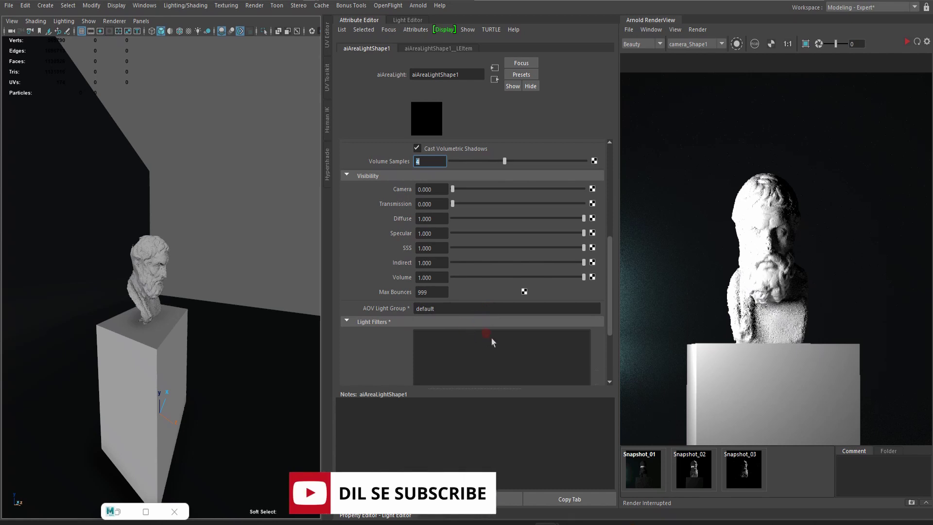
pyautogui.scroll(5, 491, 339)
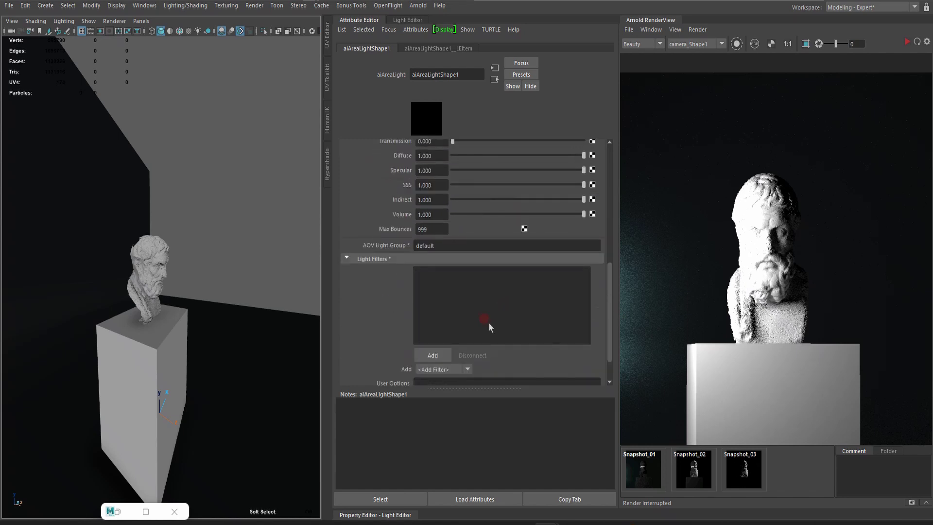
pyautogui.scroll(5, 489, 322)
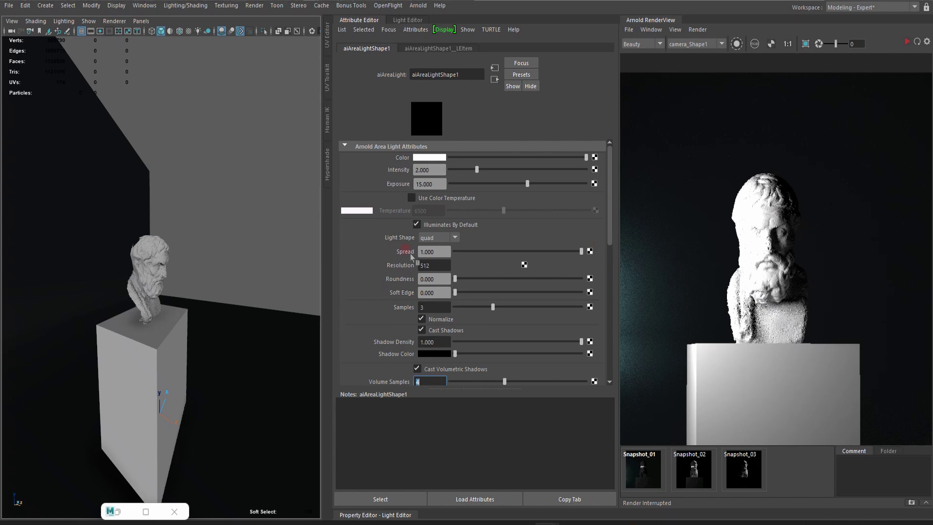
# Define a crop render region around the bust's head and upper chest, and start a test render of it
pyautogui.click(805, 43)
pyautogui.moveTo(702, 137); pyautogui.dragTo(855, 314)
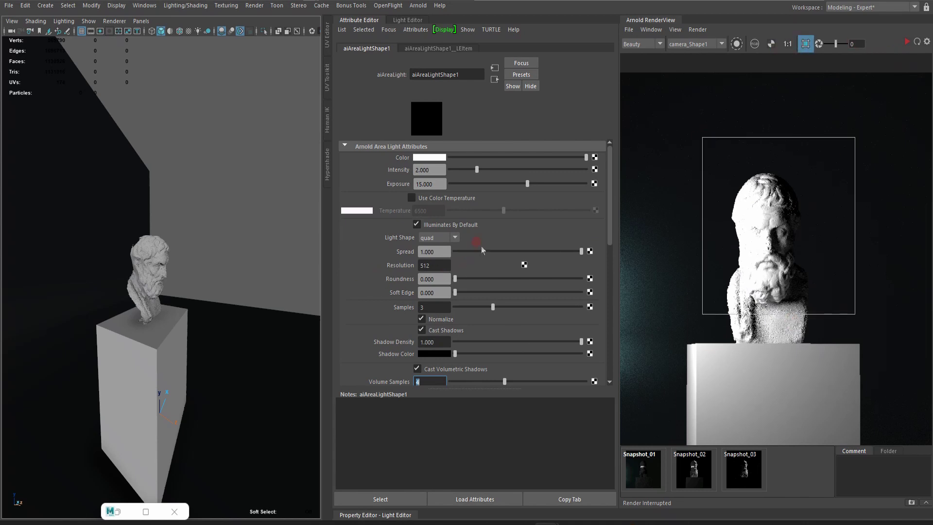
pyautogui.click(457, 251)
pyautogui.click(907, 42)
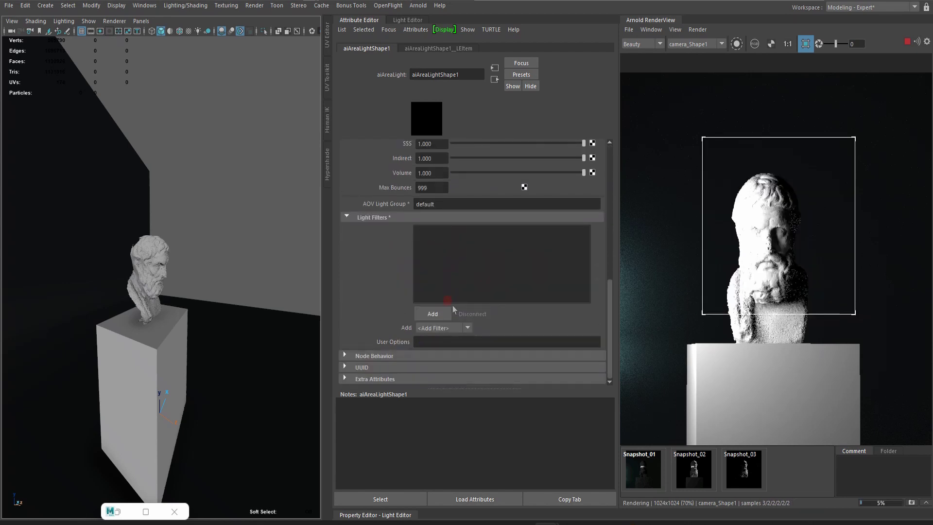
# Review the Light Blocker and Light Decay filter choices for the area light without adding either, stopping the running render
pyautogui.click(434, 314)
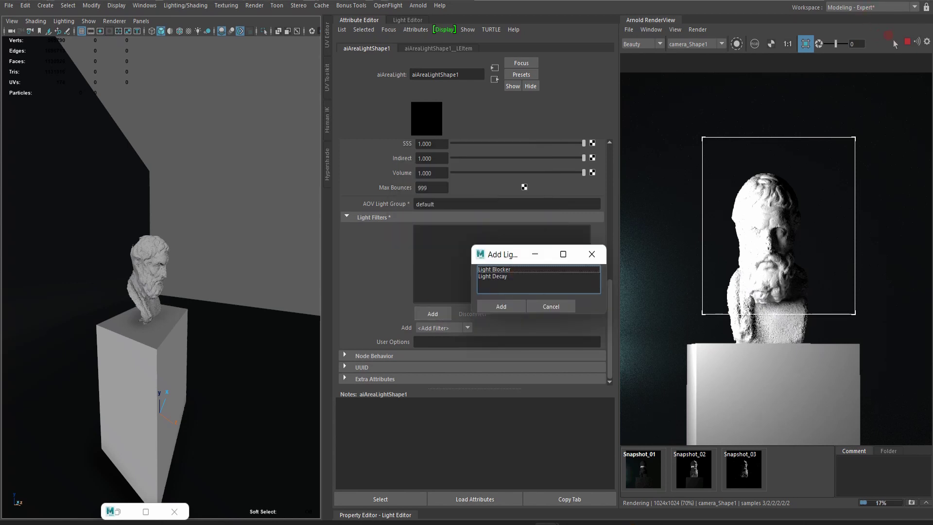
pyautogui.click(908, 42)
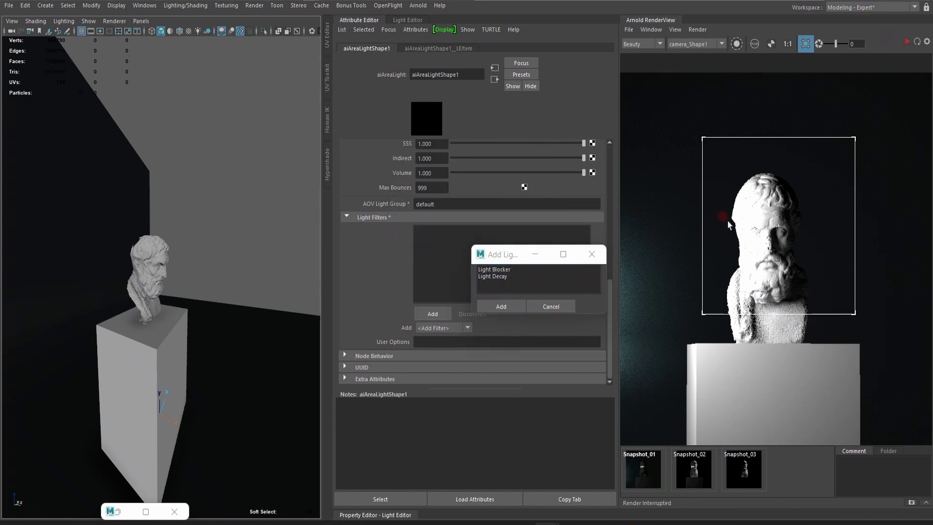
pyautogui.click(543, 264)
pyautogui.click(501, 268)
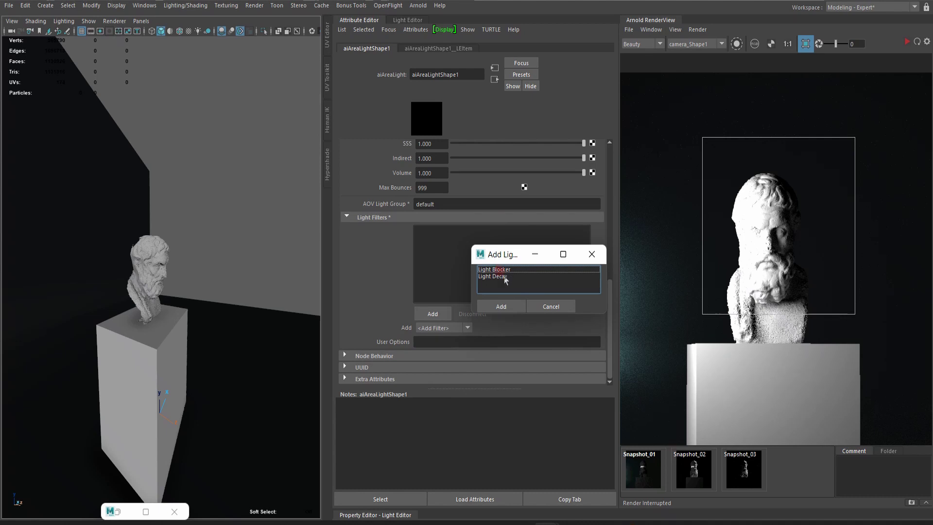
pyautogui.click(505, 277)
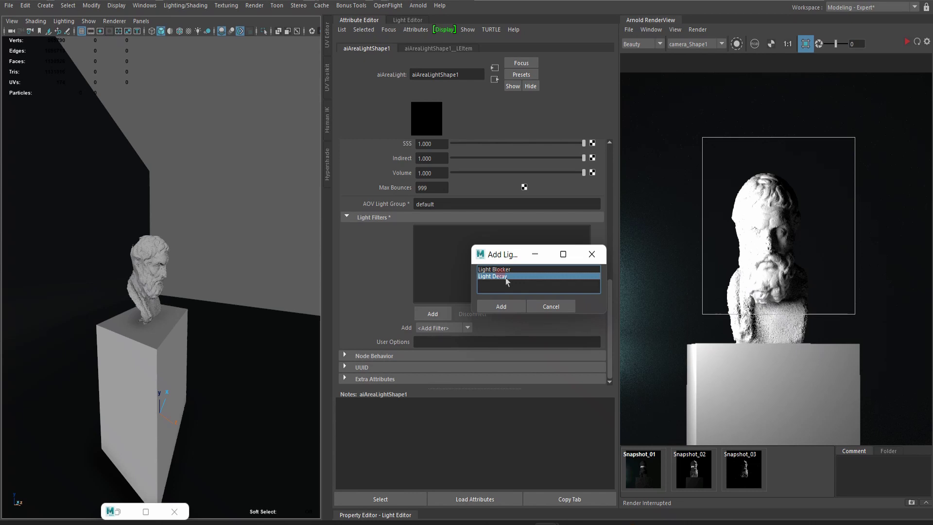
pyautogui.click(505, 270)
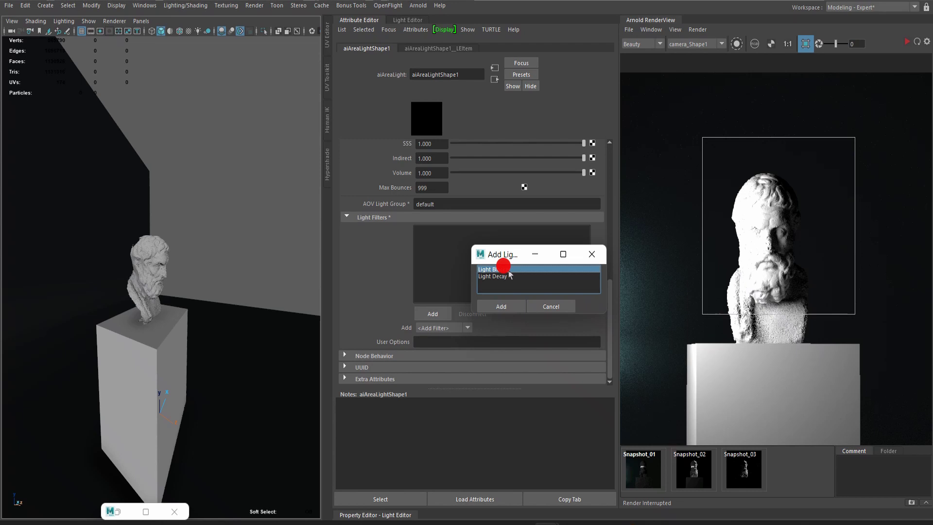
pyautogui.click(592, 255)
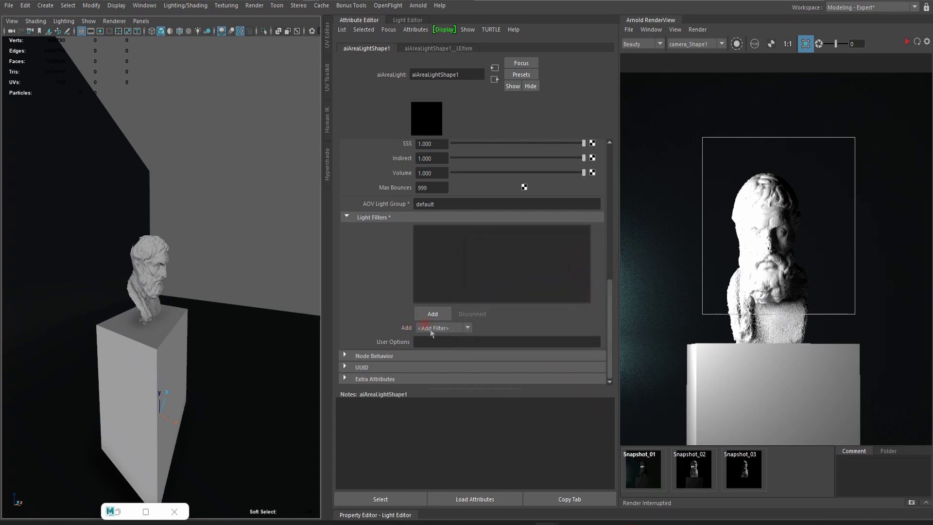
pyautogui.click(466, 328)
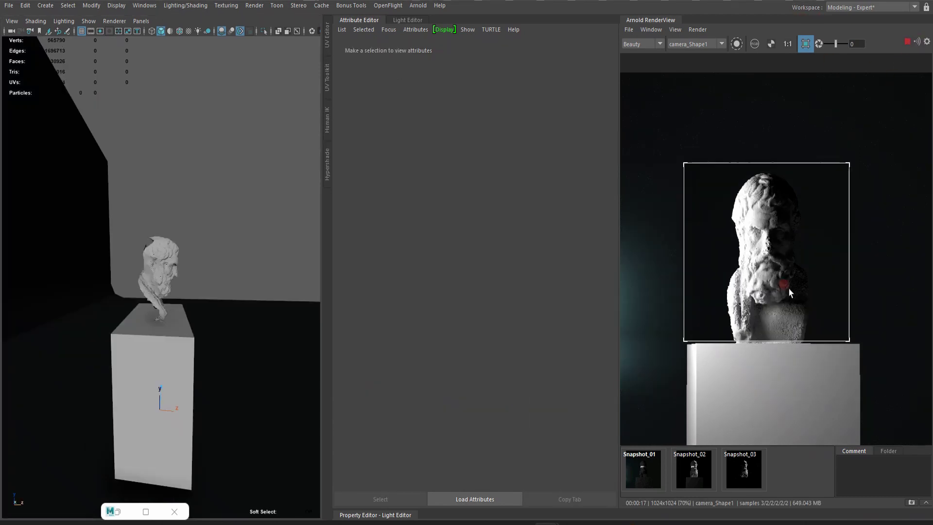
# Save the current render as light 18.png in the project's images folder
pyautogui.click(628, 29)
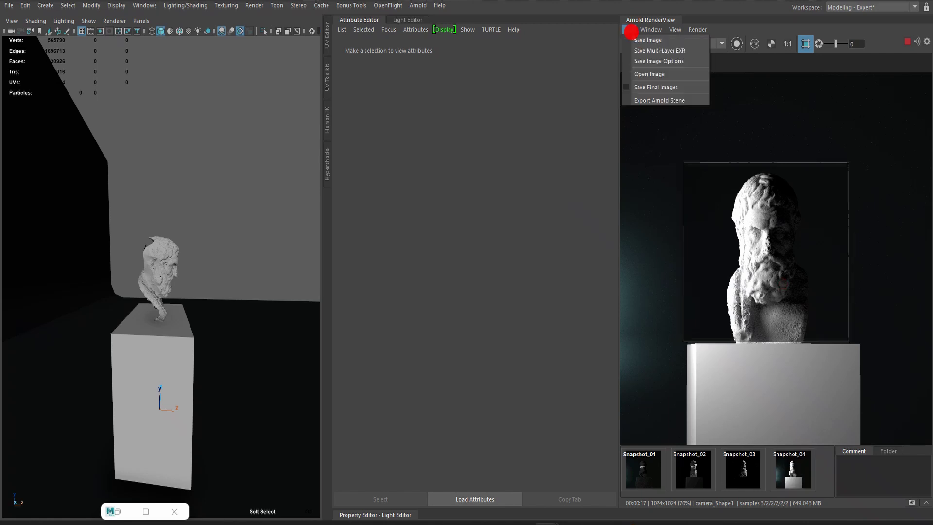
pyautogui.click(658, 42)
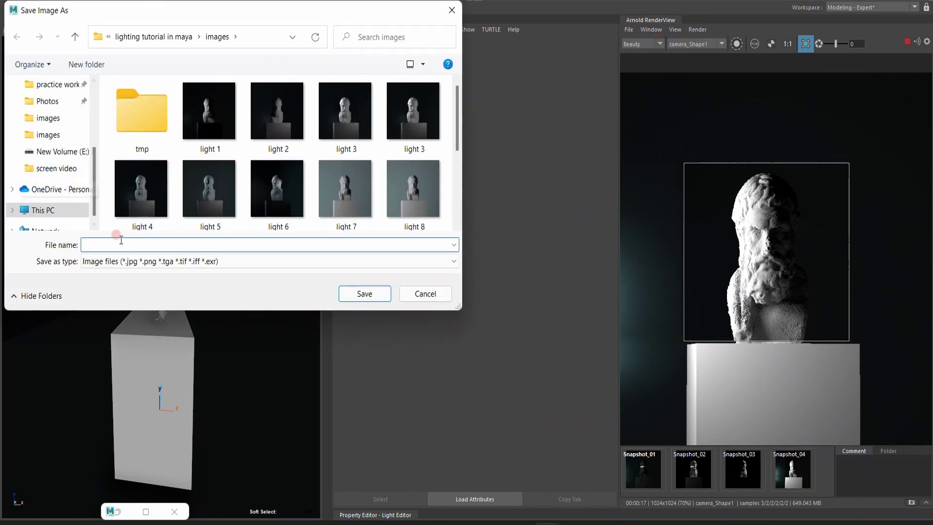
pyautogui.click(116, 240)
pyautogui.write('li')
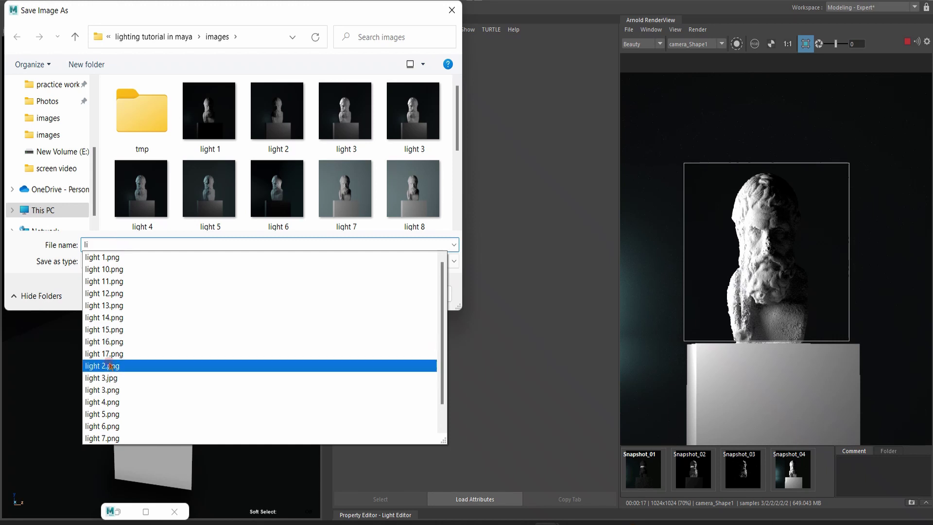
pyautogui.click(136, 354)
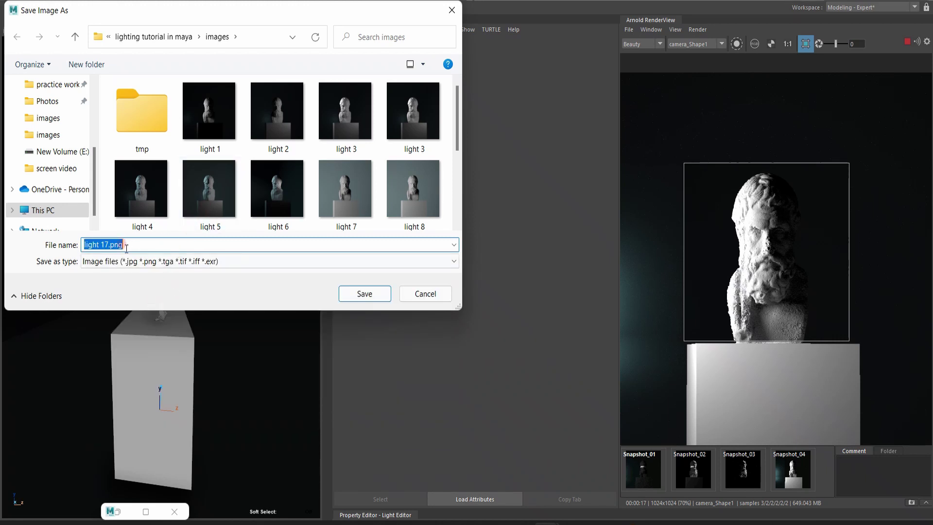
pyautogui.click(109, 246)
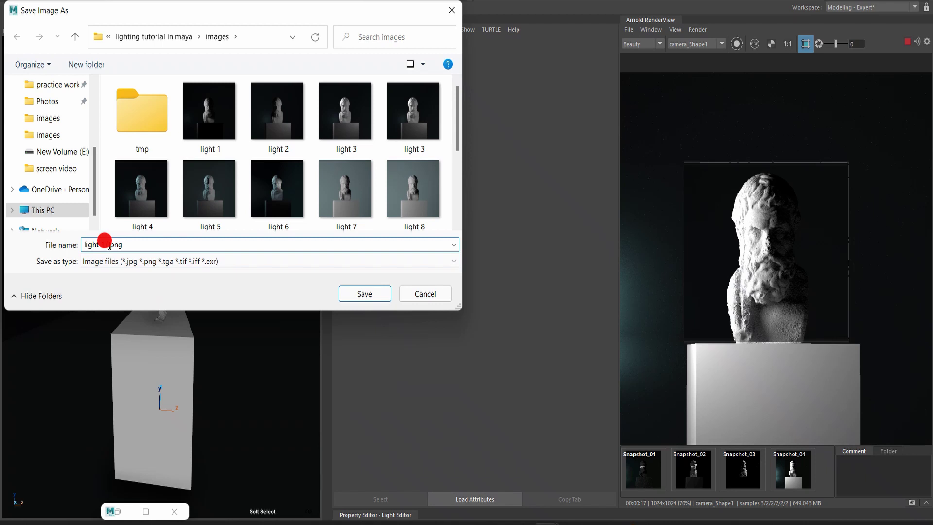
pyautogui.press('BackSpace')
pyautogui.write('8')
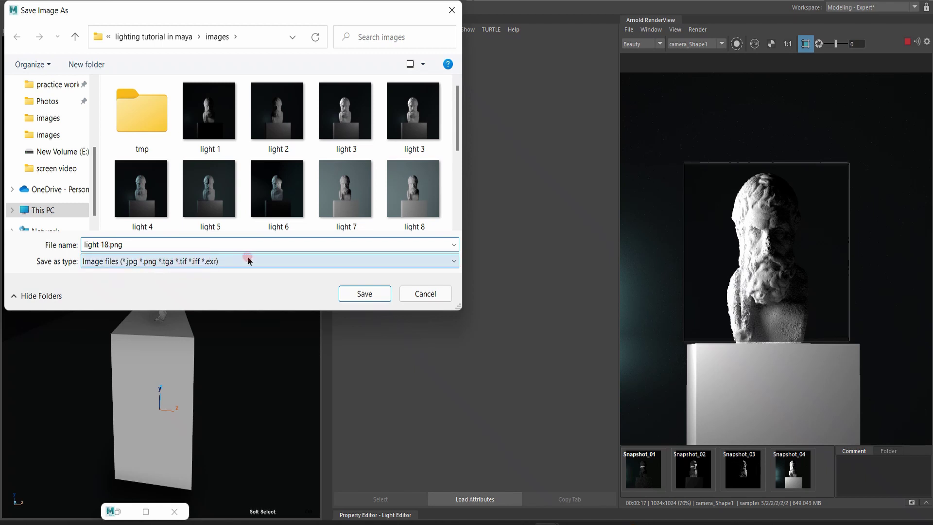
pyautogui.click(361, 295)
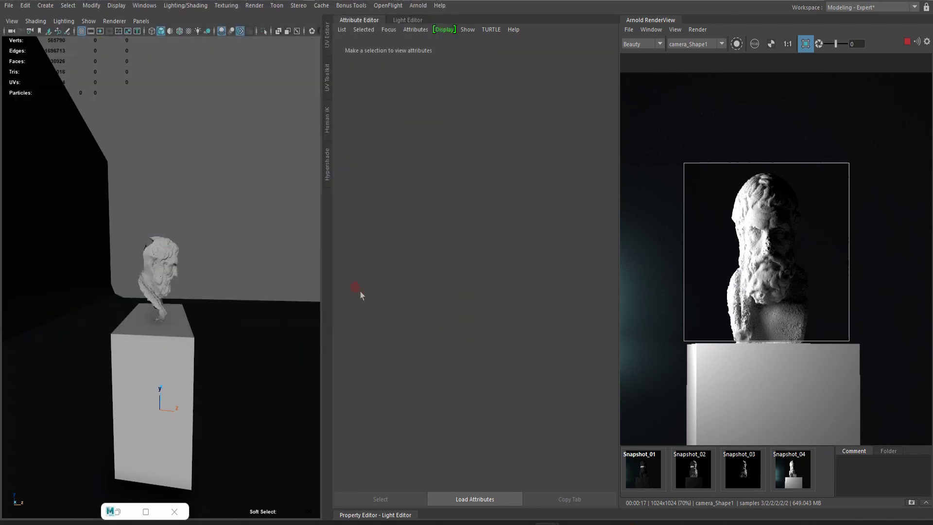
# Select aiAreaLightShape1 from the light list and add a Light Blocker filter to it
pyautogui.click(763, 282)
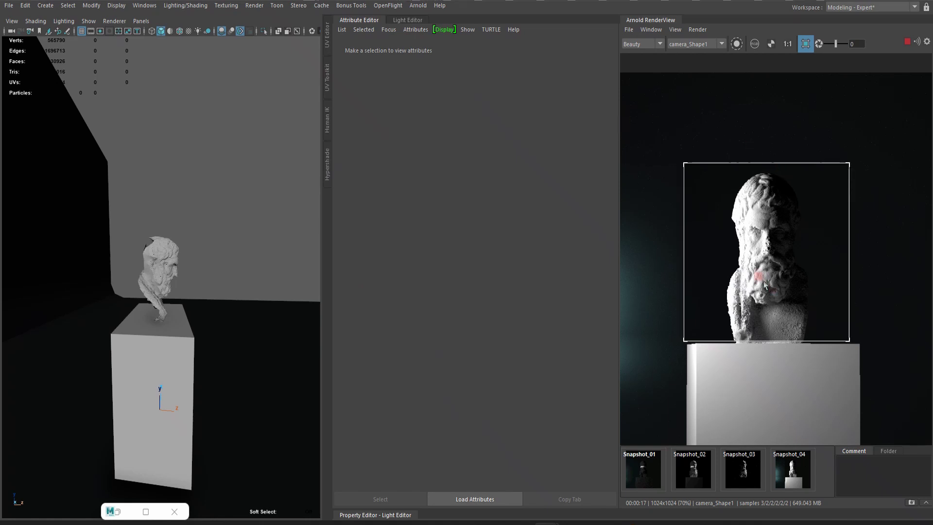
pyautogui.scroll(-2, 764, 284)
pyautogui.click(406, 20)
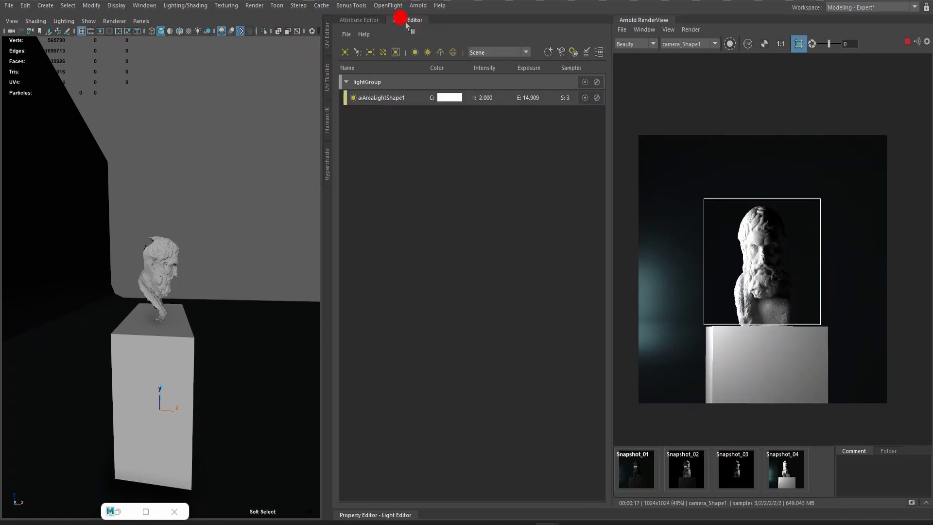
pyautogui.click(411, 141)
pyautogui.click(381, 104)
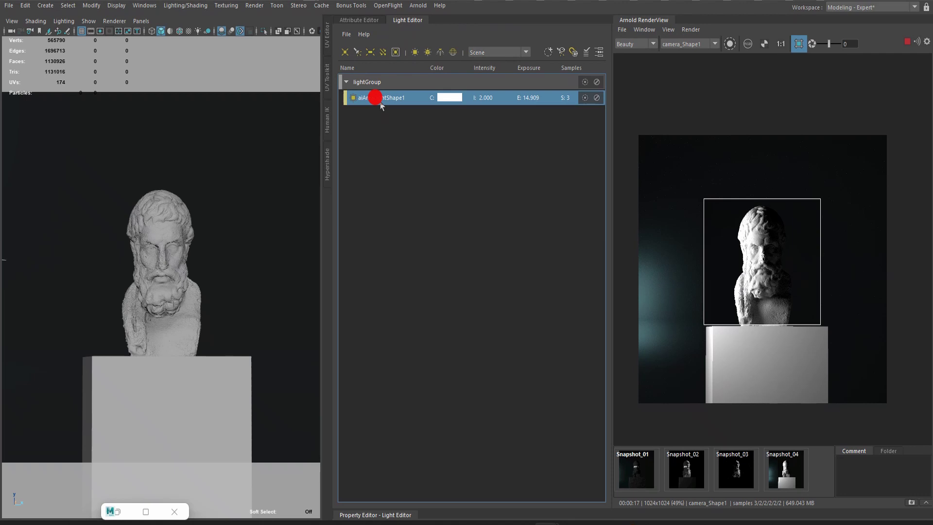
pyautogui.click(360, 21)
pyautogui.scroll(-6, 505, 291)
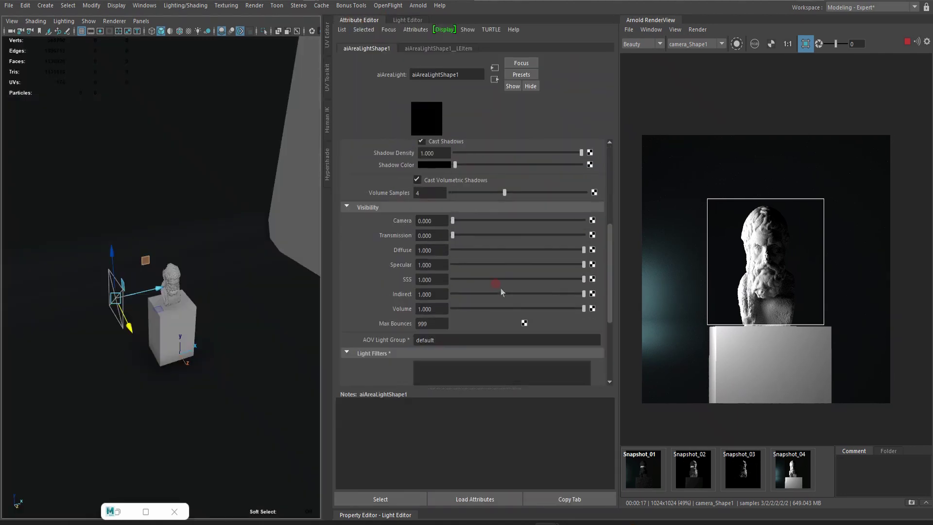
pyautogui.scroll(-4, 500, 288)
pyautogui.click(432, 314)
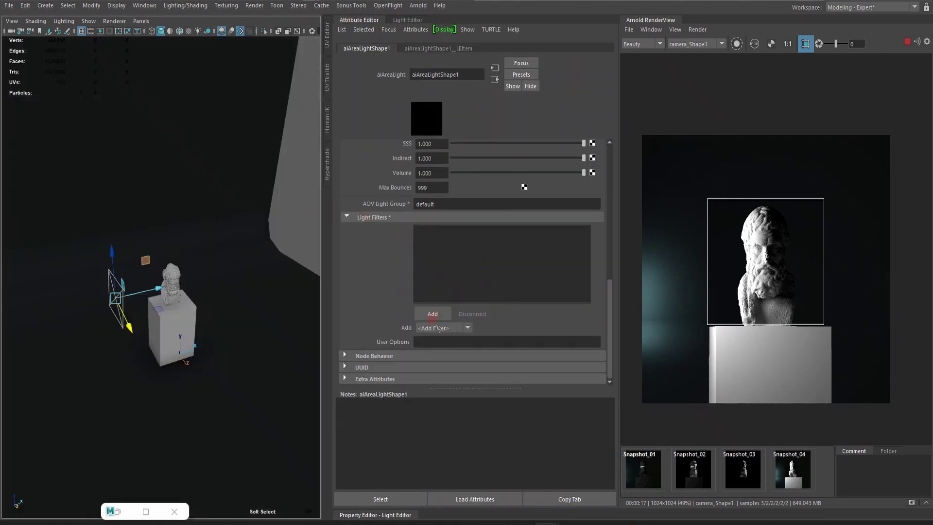
pyautogui.click(440, 328)
pyautogui.click(444, 349)
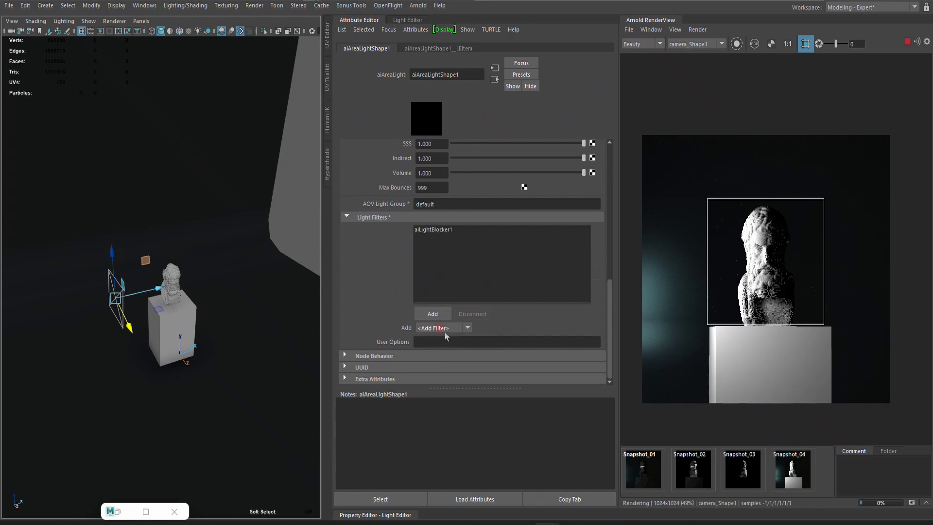
# Rename the light blocker's transform1 node to aiLightBlocker1 in the Outliner and close the Outliner
pyautogui.click(443, 236)
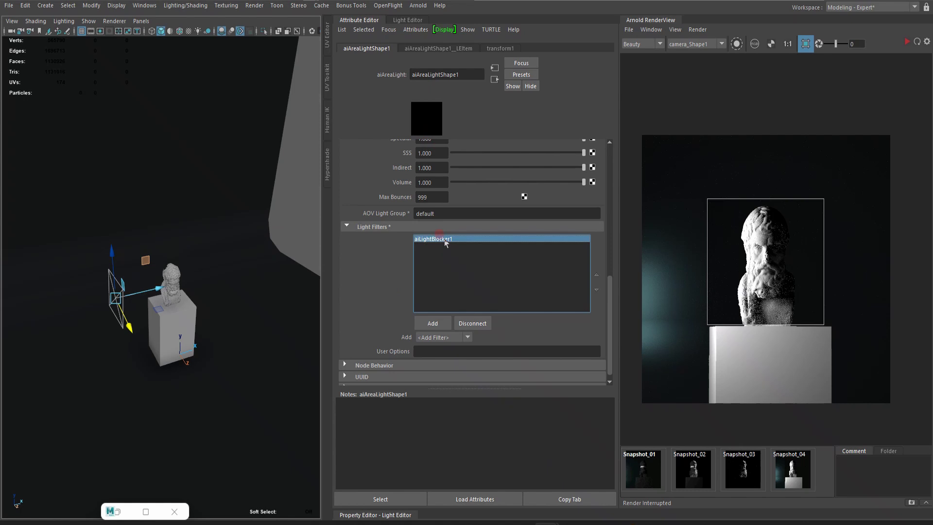
pyautogui.hotkey('shift', 'o')
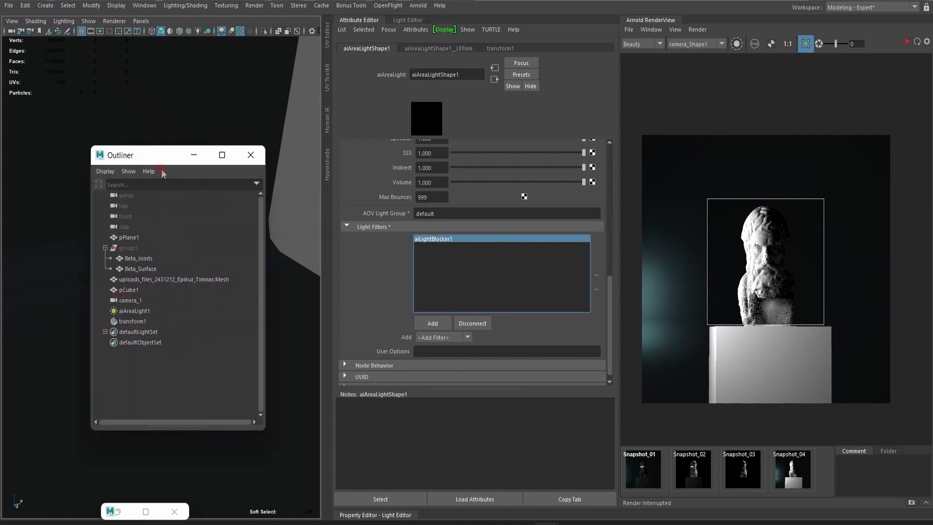
pyautogui.click(139, 324)
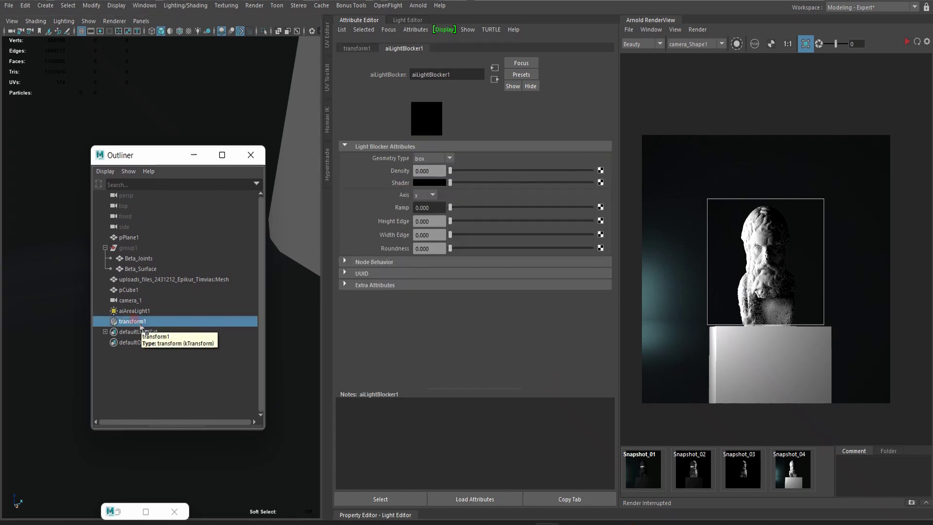
pyautogui.doubleClick(146, 322)
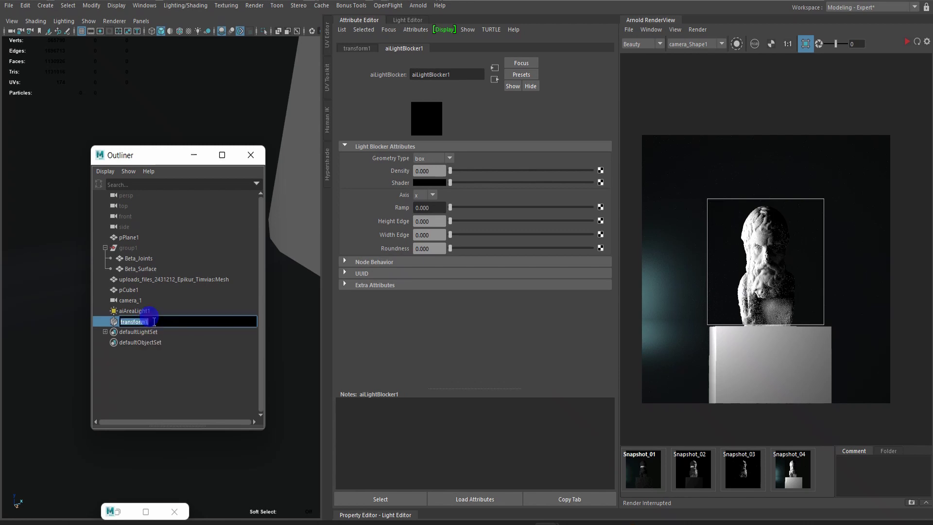
pyautogui.press('BackSpace')
pyautogui.moveTo(452, 74); pyautogui.dragTo(389, 70)
pyautogui.hotkey('ctrl', 'c')
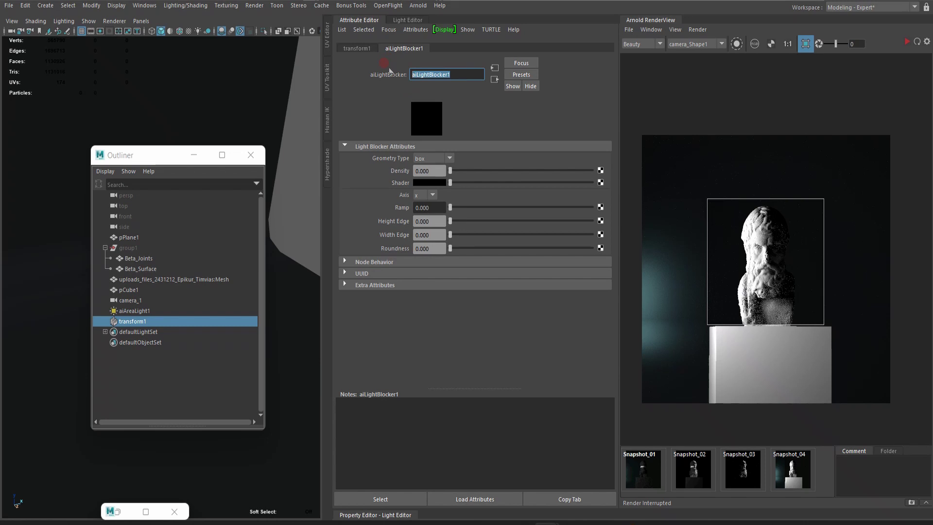
pyautogui.doubleClick(163, 320)
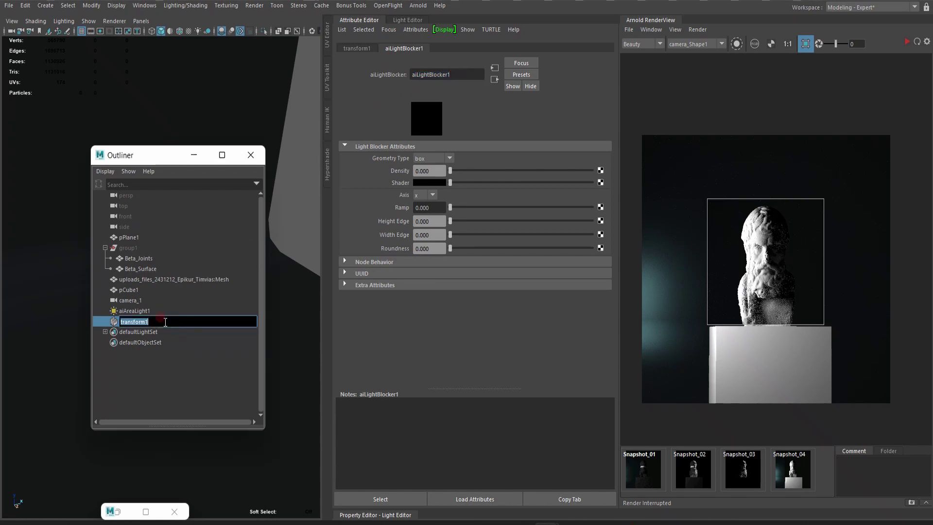
pyautogui.press('BackSpace')
pyautogui.hotkey('ctrl', 'v')
pyautogui.press('Return')
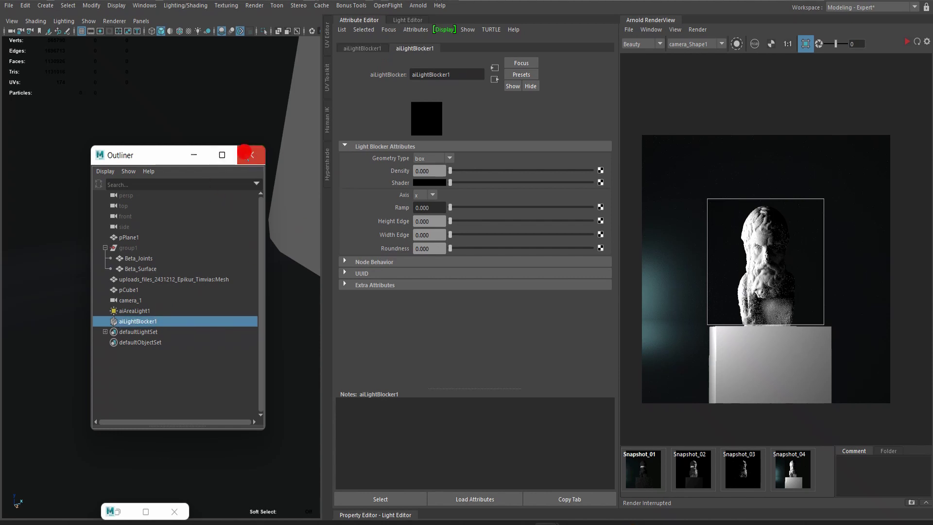
pyautogui.click(245, 155)
# Raise the light blocker vertically to the level of the bust's head and activate the Scale tool
pyautogui.scroll(-6, 244, 154)
pyautogui.keyDown('alt'); pyautogui.moveTo(170, 372); pyautogui.dragTo(156, 344); pyautogui.keyUp('alt')
pyautogui.scroll(6, 168, 239)
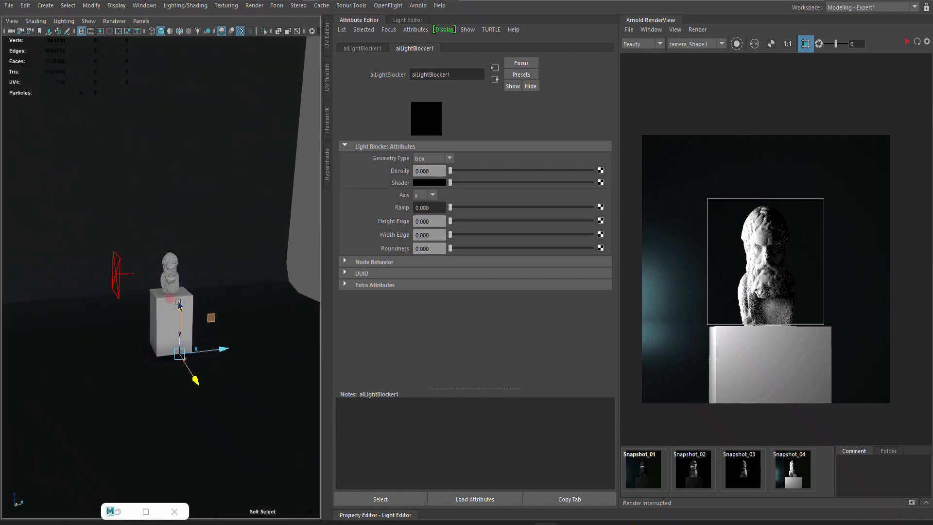
pyautogui.moveTo(181, 301); pyautogui.dragTo(181, 194)
pyautogui.press('r')
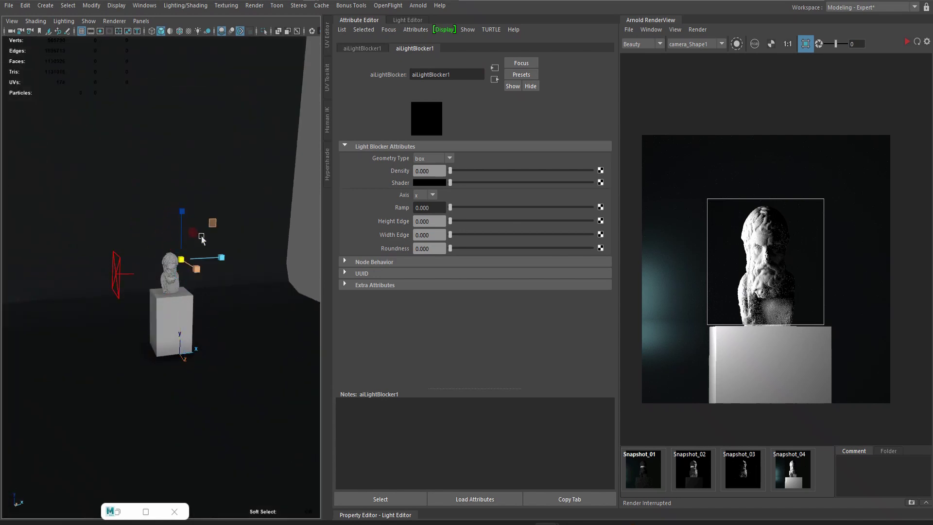
# Scale the light blocker up uniformly into a box larger than the bust's head
pyautogui.moveTo(176, 193); pyautogui.dragTo(163, 191)
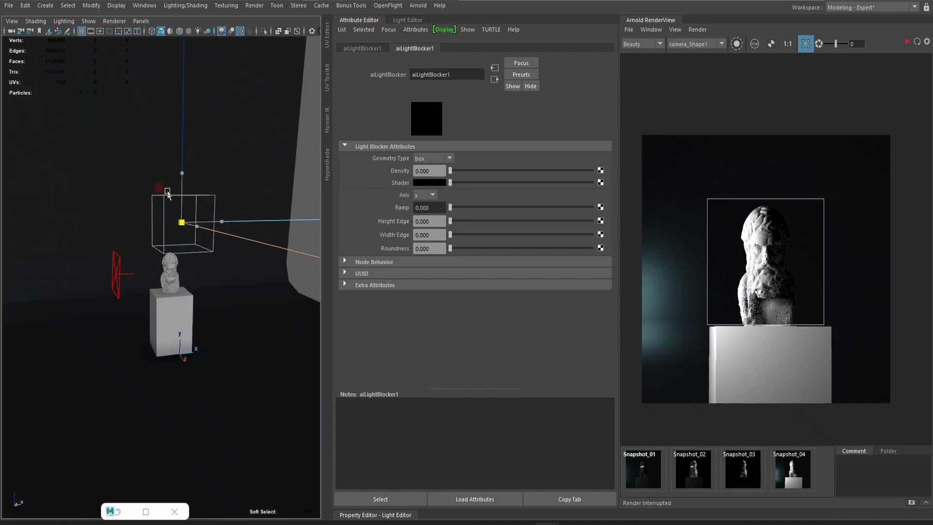
pyautogui.scroll(6, 224, 253)
pyautogui.keyDown('alt'); pyautogui.moveTo(224, 253); pyautogui.dragTo(208, 274); pyautogui.keyUp('alt')
pyautogui.scroll(-5, 212, 259)
# Lower the light blocker to the bust's height and shift it along X to the side facing away from the area light
pyautogui.press('w')
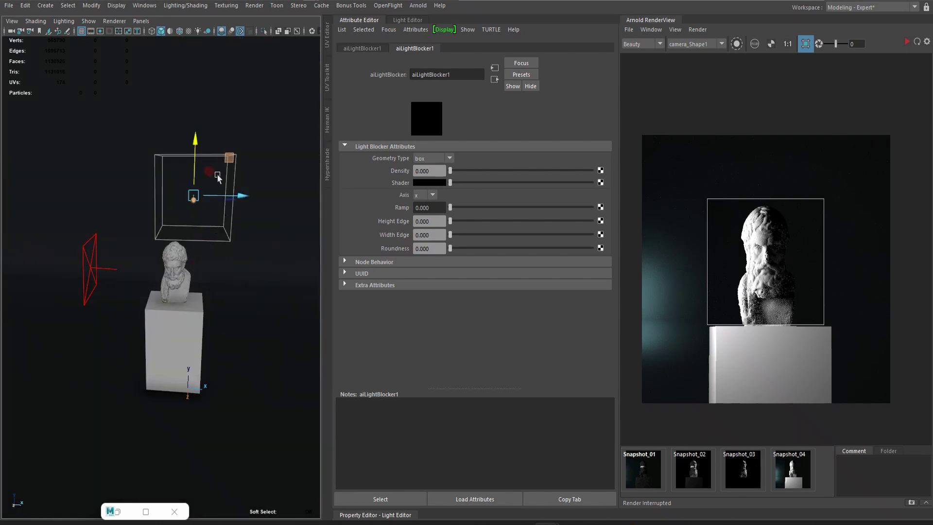
pyautogui.moveTo(198, 138); pyautogui.dragTo(207, 202)
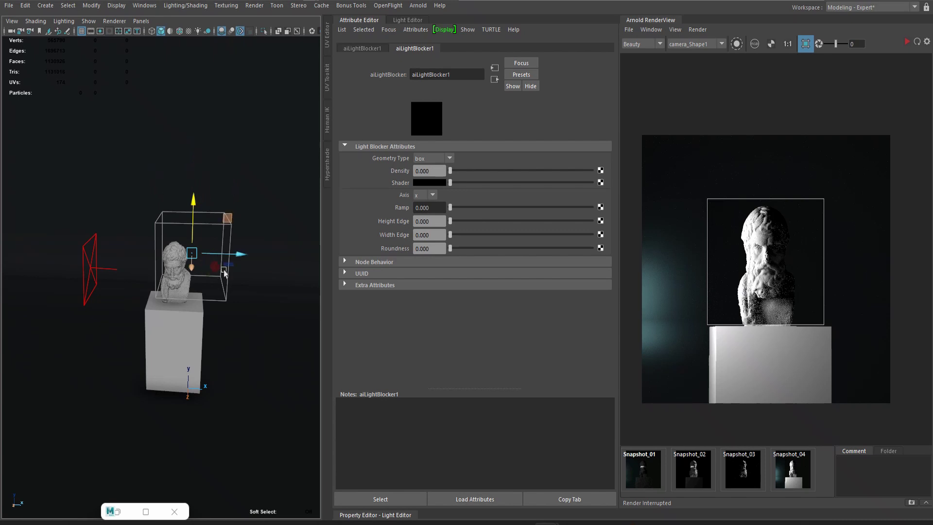
pyautogui.moveTo(234, 253); pyautogui.dragTo(249, 254)
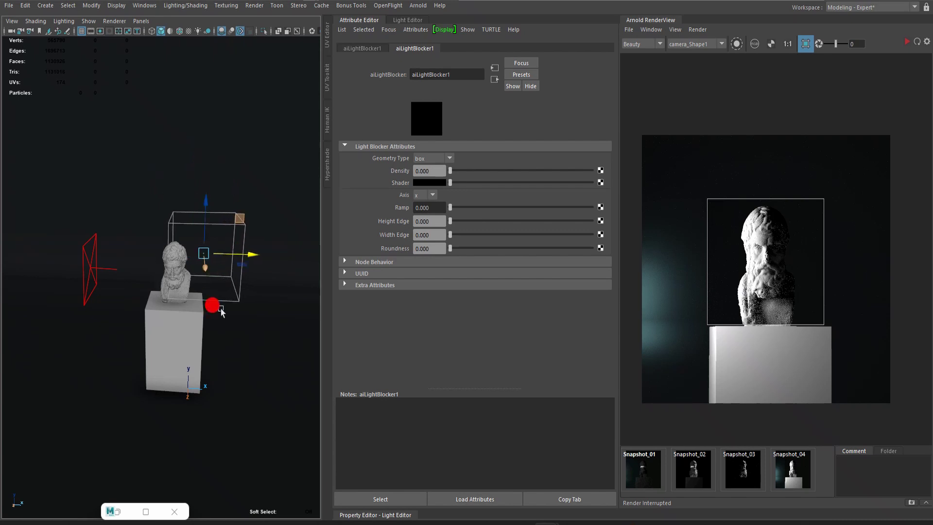
pyautogui.keyDown('alt'); pyautogui.moveTo(220, 310); pyautogui.dragTo(217, 306); pyautogui.keyUp('alt')
pyautogui.moveTo(252, 249); pyautogui.dragTo(255, 250)
pyautogui.moveTo(204, 197); pyautogui.dragTo(205, 208)
pyautogui.scroll(5, 210, 315)
pyautogui.moveTo(210, 315)
pyautogui.keyDown('alt'); pyautogui.mouseDown()
pyautogui.moveTo(213, 295)
pyautogui.moveTo(201, 306)
pyautogui.mouseUp(); pyautogui.keyUp('alt')
pyautogui.scroll(-4, 213, 313)
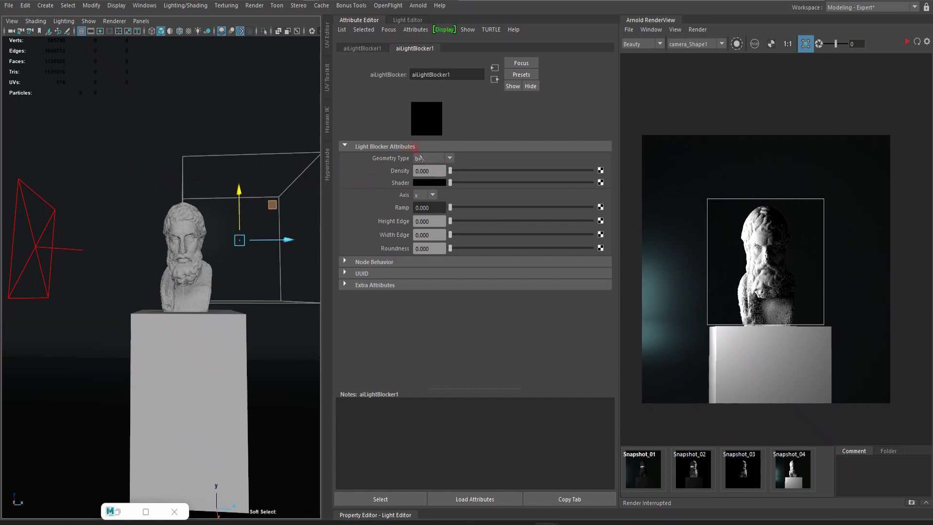
# Keep the light blocker's box geometry, set its density to 0.934 and run the region render on the bust
pyautogui.click(449, 158)
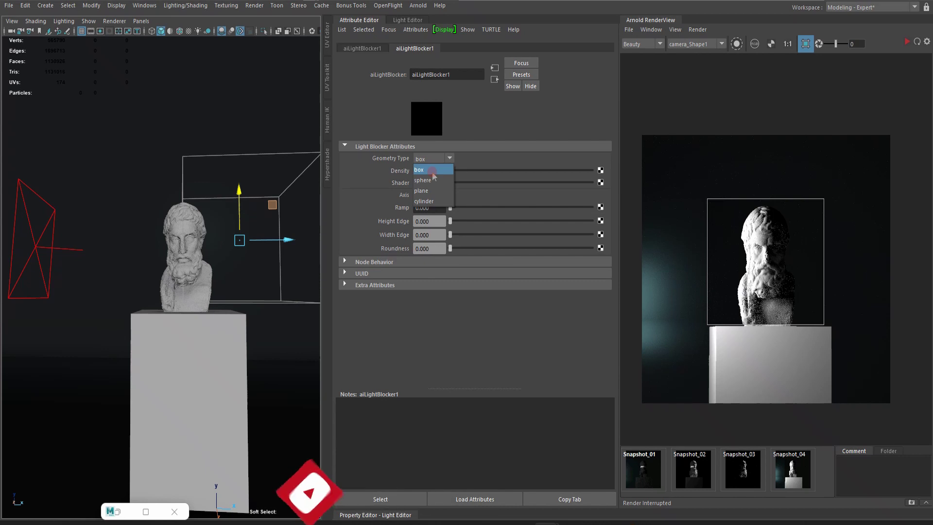
pyautogui.click(372, 199)
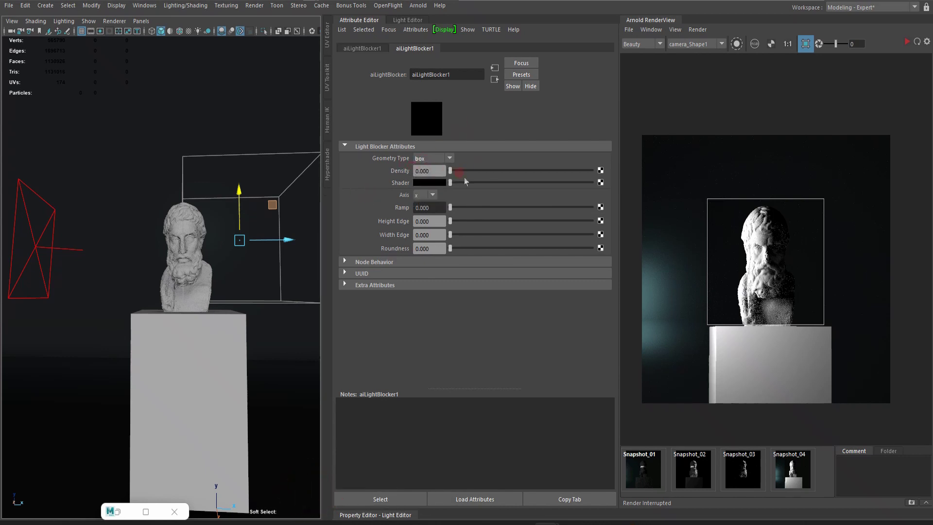
pyautogui.click(581, 170)
pyautogui.click(906, 42)
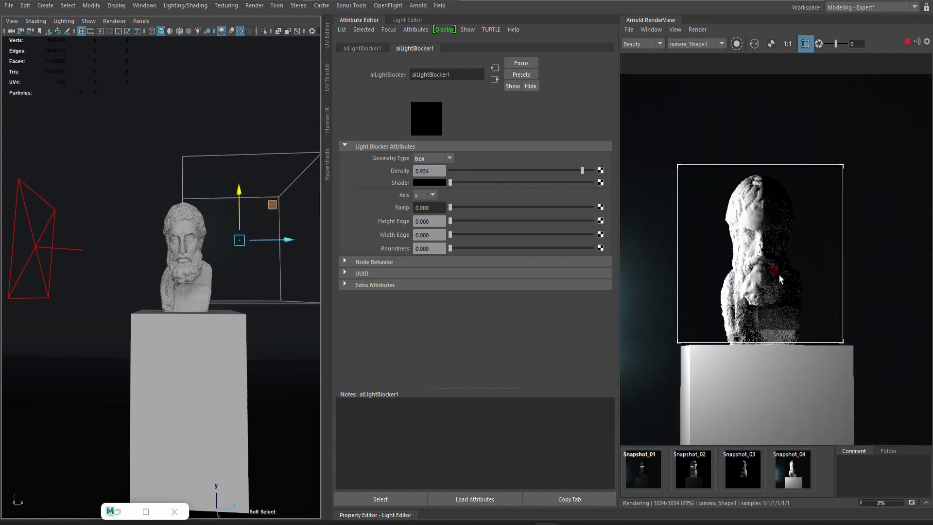
pyautogui.scroll(5, 803, 296)
pyautogui.scroll(-3, 778, 268)
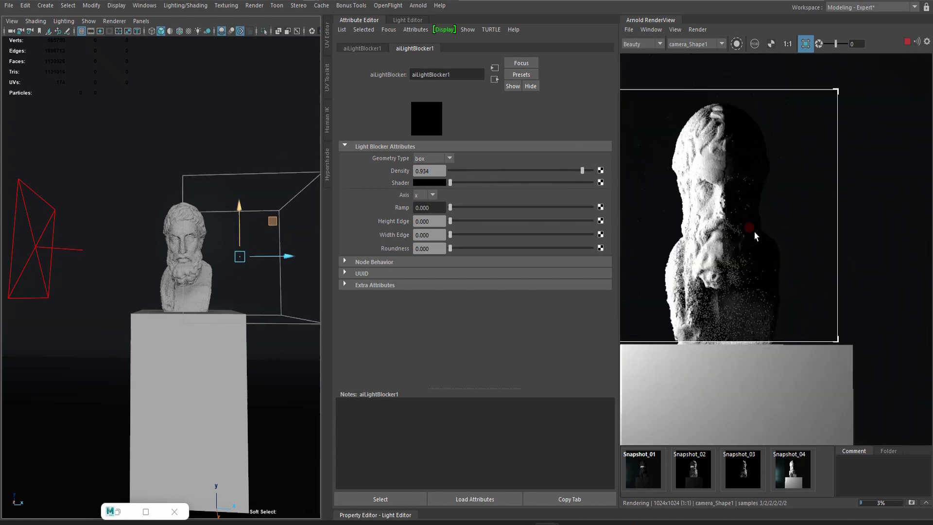
# Set the light blocker's density to 0.724 and its ramp to 0.155, keeping the box geometry type
pyautogui.click(449, 159)
pyautogui.click(463, 173)
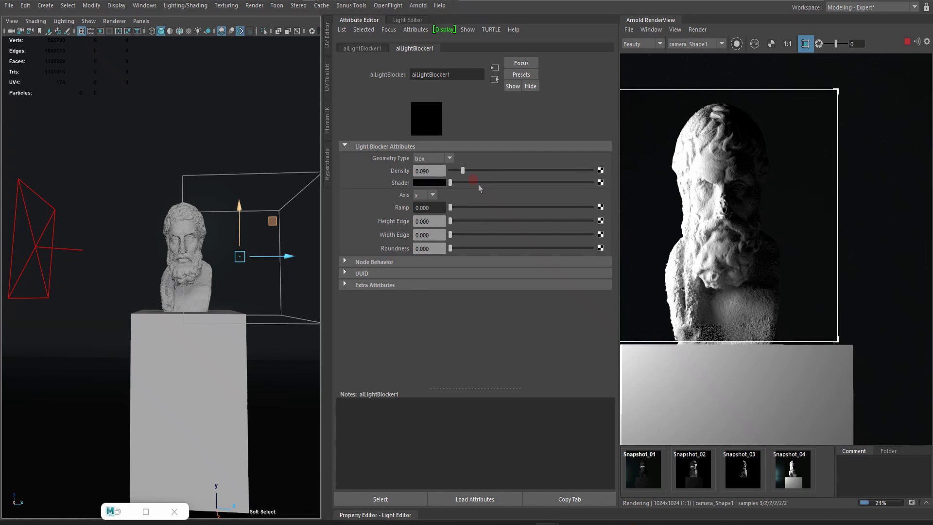
pyautogui.moveTo(463, 170); pyautogui.dragTo(552, 170)
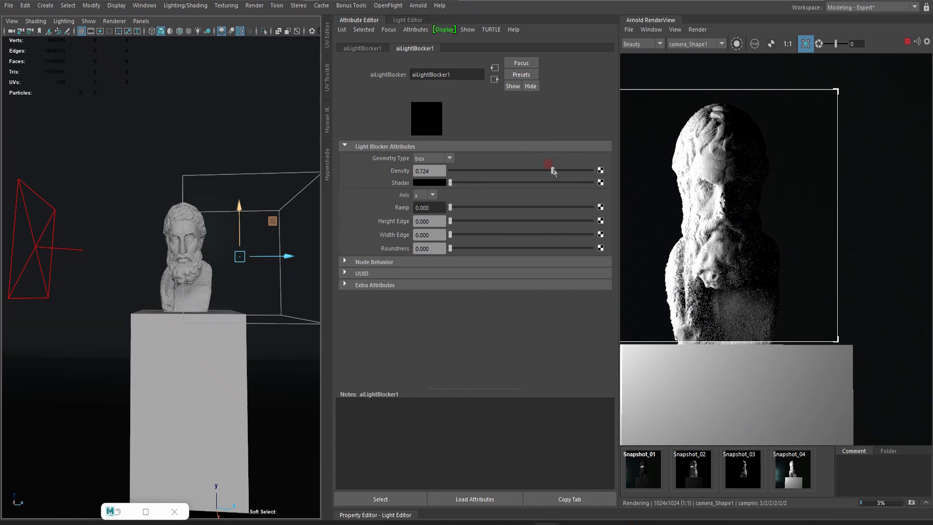
pyautogui.click(472, 207)
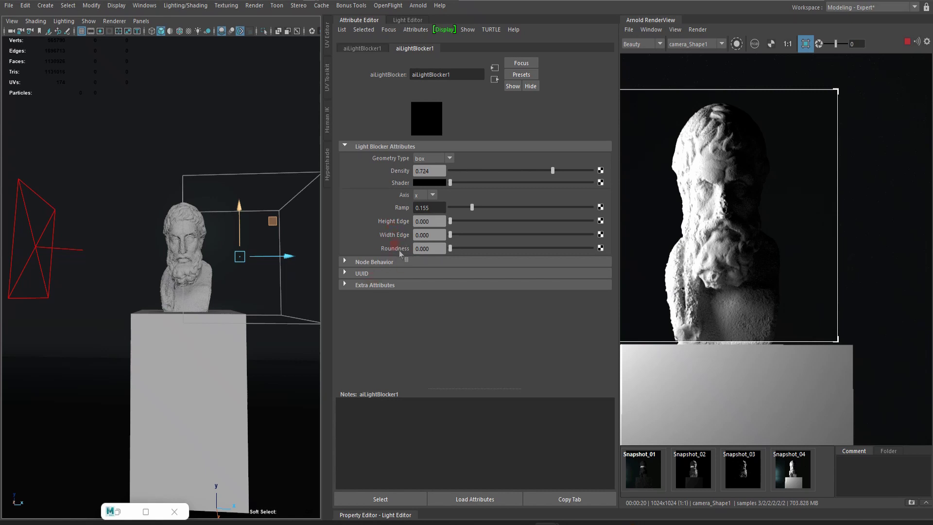
pyautogui.click(428, 208)
pyautogui.click(787, 142)
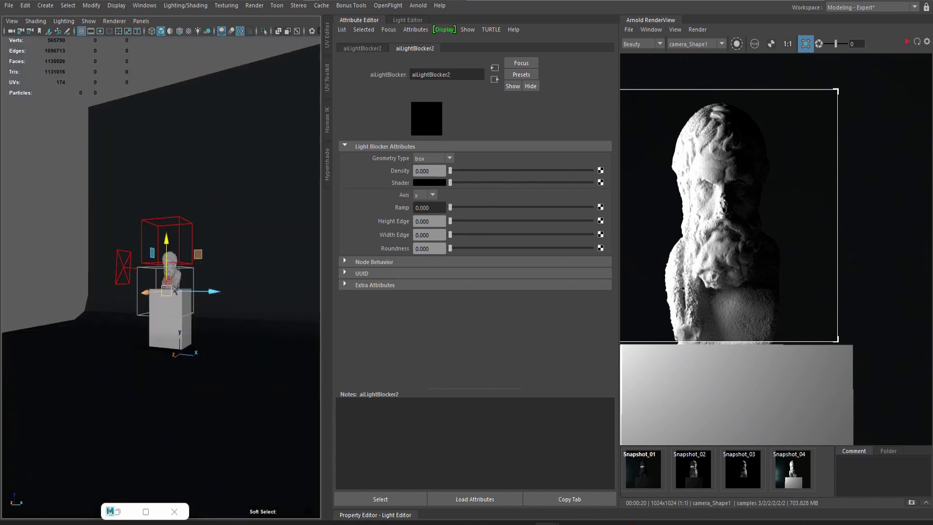
# Set aiLightBlocker2's density to 0.979 with the region render running
pyautogui.keyDown('alt'); pyautogui.moveTo(133, 276); pyautogui.dragTo(143, 282, button='right'); pyautogui.keyUp('alt')
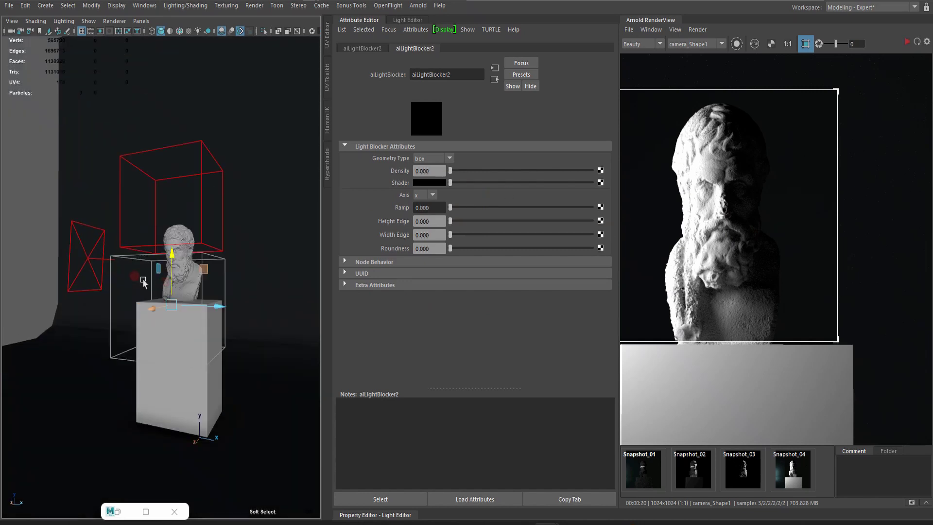
pyautogui.moveTo(143, 281)
pyautogui.keyDown('alt'); pyautogui.mouseDown()
pyautogui.moveTo(121, 280)
pyautogui.moveTo(148, 287)
pyautogui.mouseUp(); pyautogui.keyUp('alt')
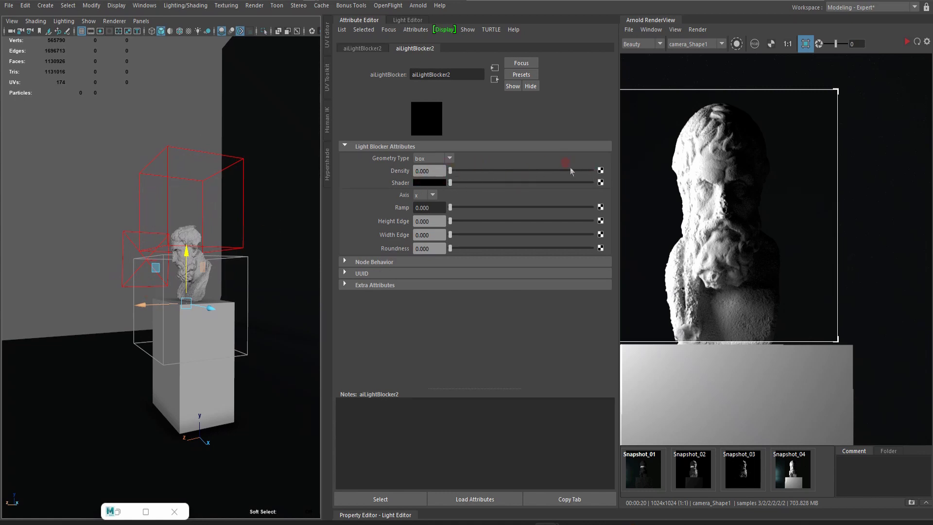
pyautogui.moveTo(571, 171); pyautogui.dragTo(578, 171)
pyautogui.click(917, 42)
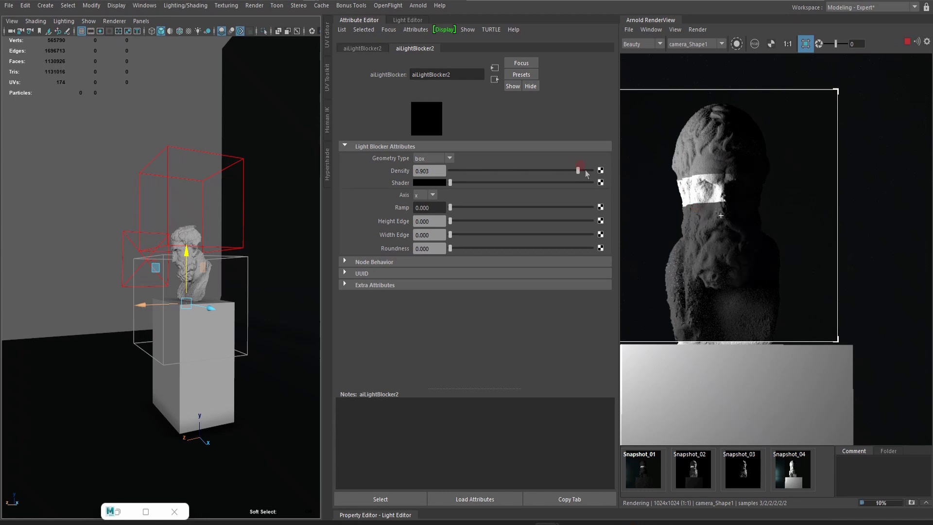
pyautogui.moveTo(579, 170); pyautogui.dragTo(589, 171)
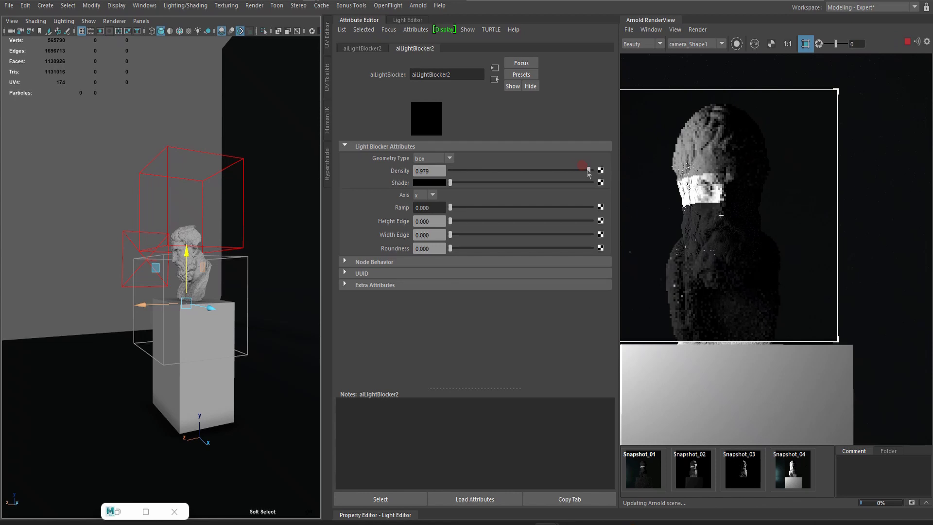
# Inspect the attributes of the two light blockers and the light filter list of aiAreaLightShape1
pyautogui.click(219, 154)
pyautogui.click(215, 168)
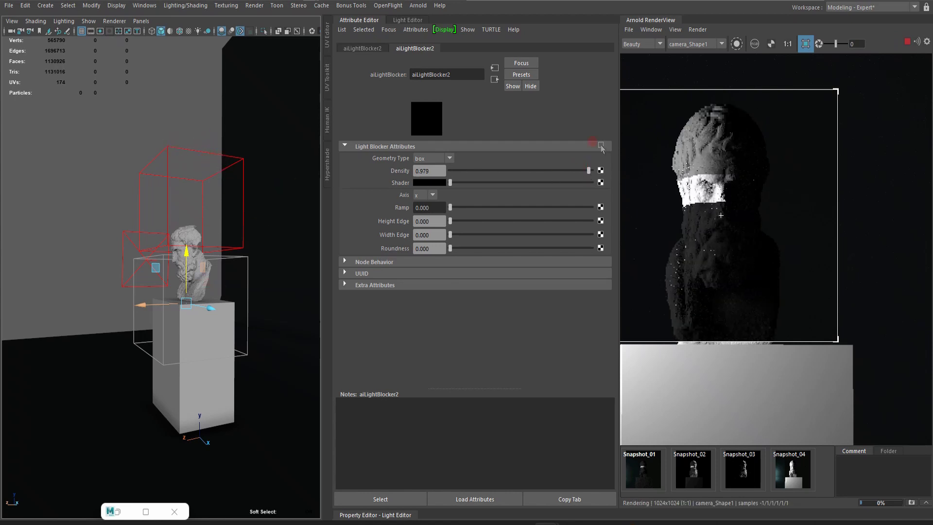
pyautogui.click(384, 221)
pyautogui.click(218, 150)
pyautogui.click(505, 197)
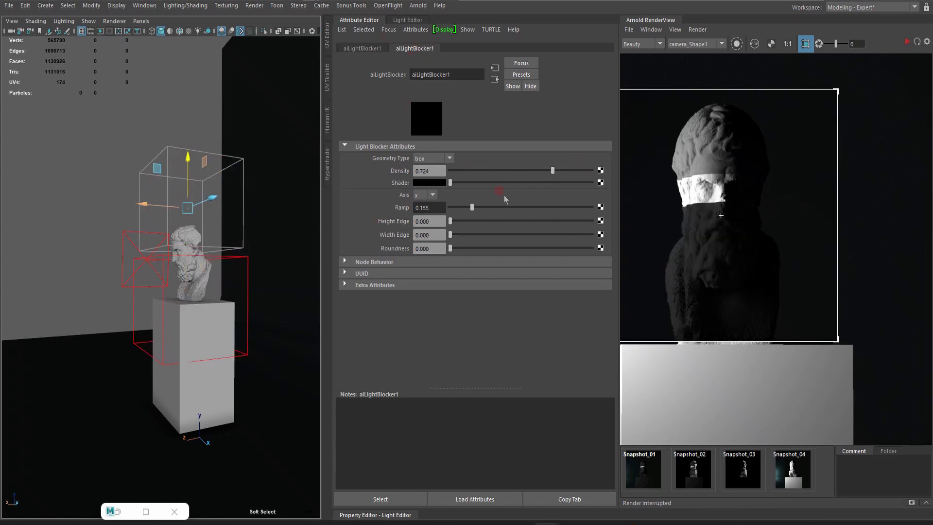
pyautogui.click(584, 170)
pyautogui.click(273, 275)
pyautogui.click(114, 281)
pyautogui.click(115, 306)
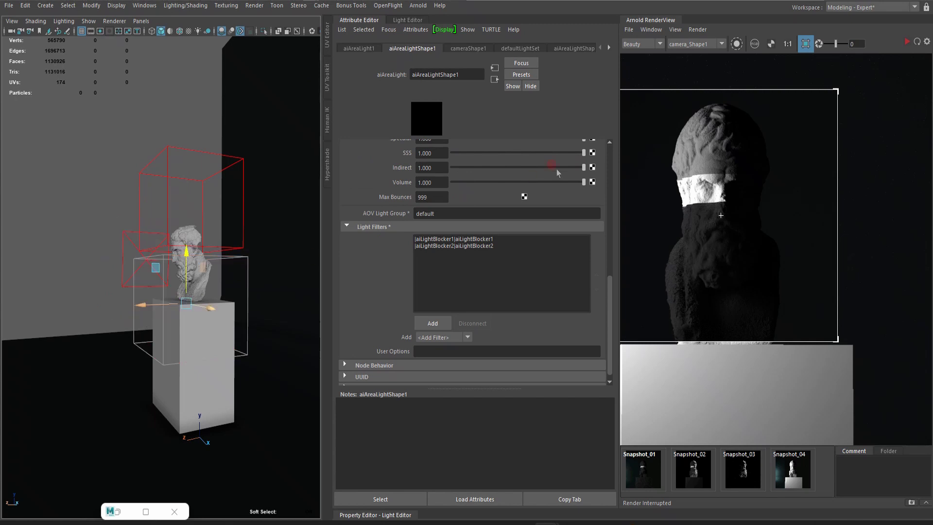
pyautogui.click(583, 174)
# Set the upper light blocker's density to 0.976 and rerun the region render
pyautogui.click(168, 154)
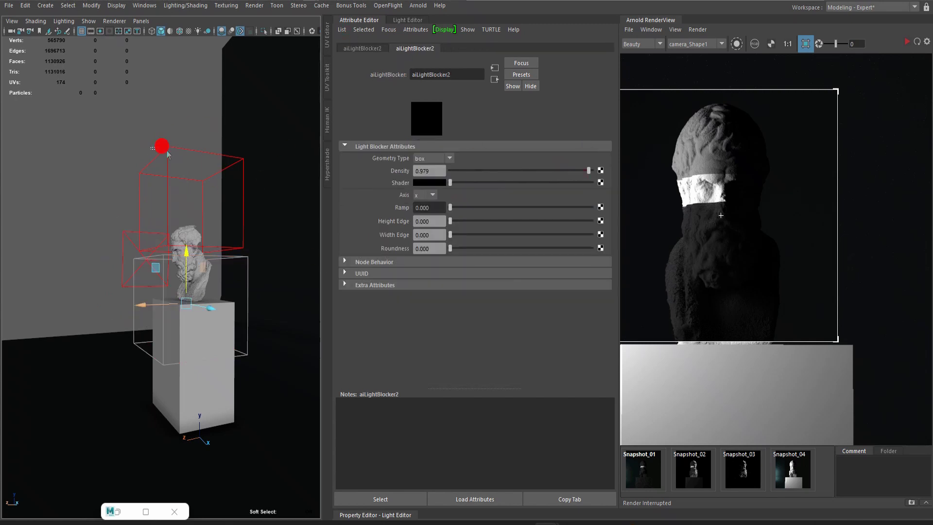
pyautogui.click(583, 171)
pyautogui.moveTo(585, 173); pyautogui.dragTo(588, 177)
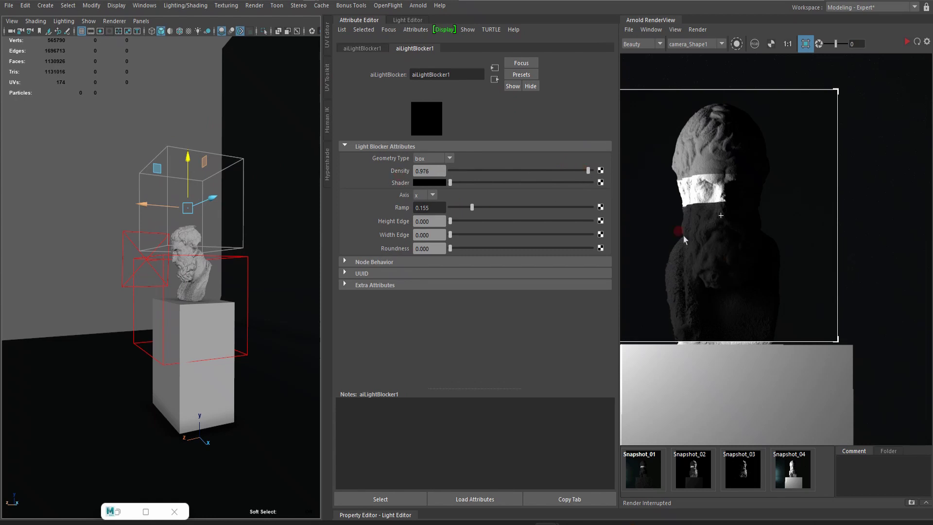
pyautogui.click(903, 43)
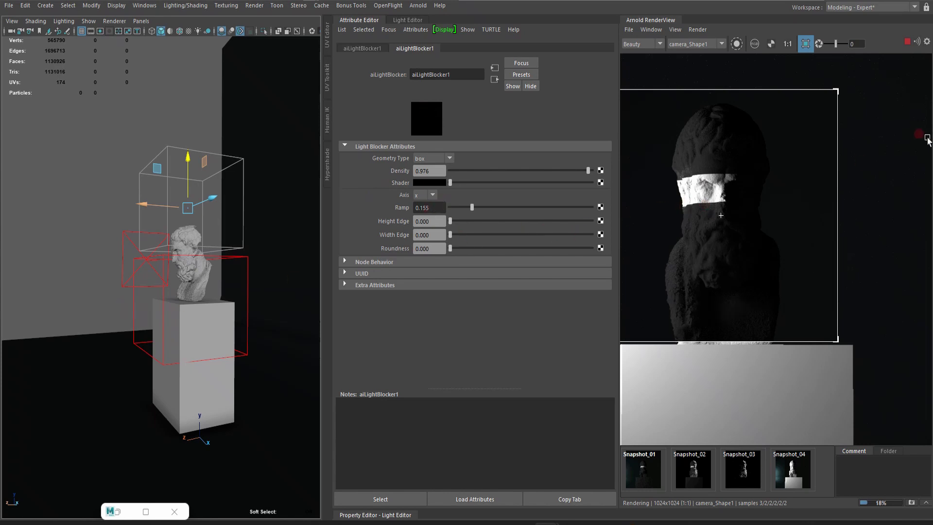
# Rerun the render and set aiLightBlocker2's ramp to 0.131, height edge to 0.052, width edge to 0.100 and roundness to 0.041
pyautogui.click(908, 43)
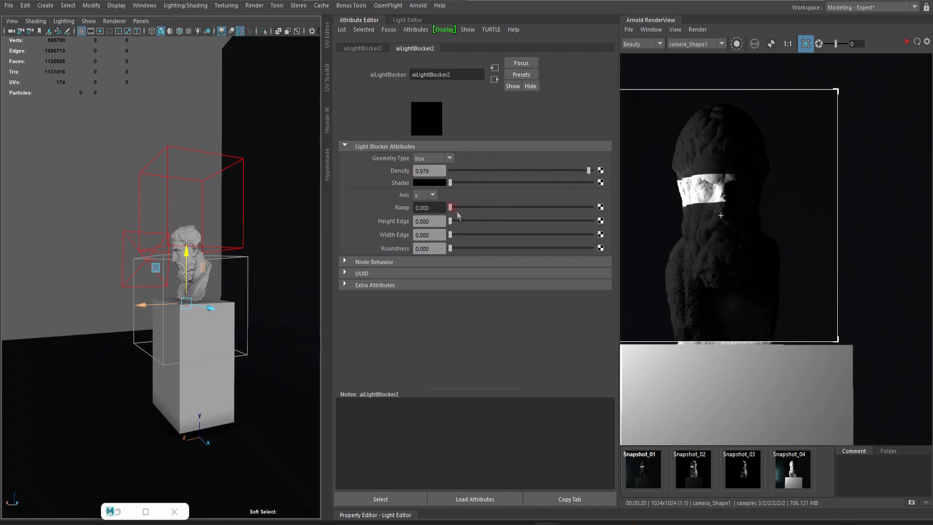
pyautogui.moveTo(460, 209); pyautogui.dragTo(465, 208)
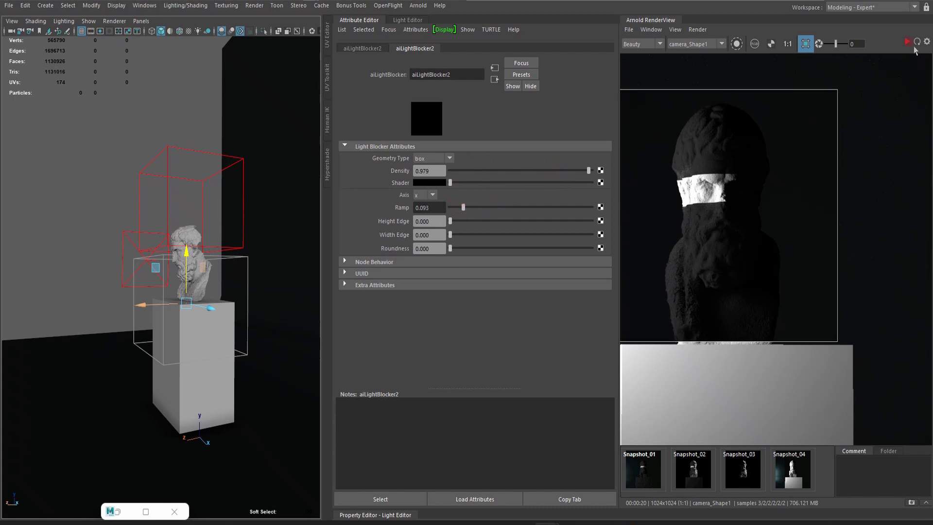
pyautogui.click(907, 44)
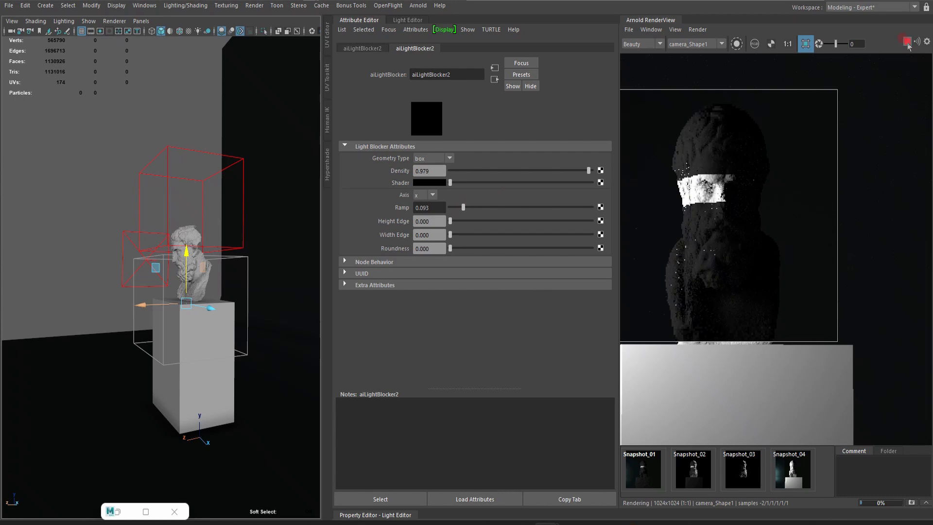
pyautogui.click(455, 235)
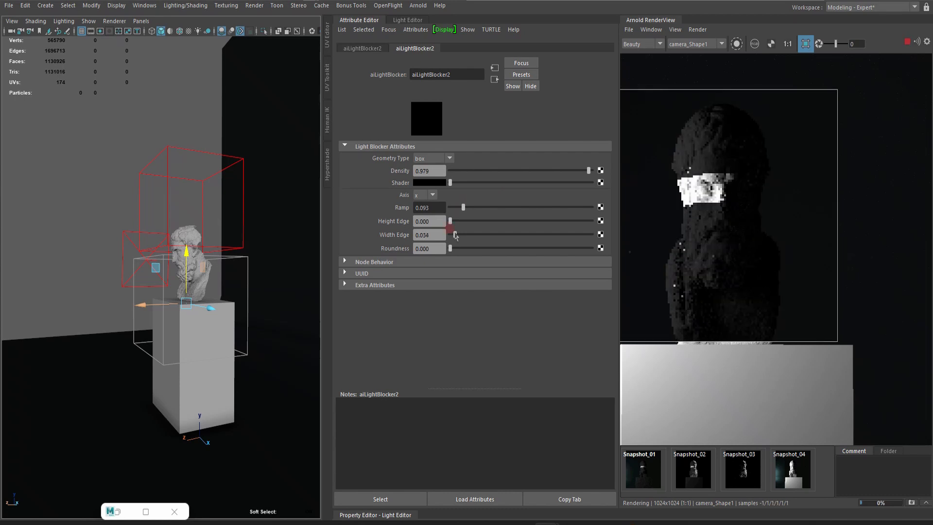
pyautogui.moveTo(457, 236); pyautogui.dragTo(464, 235)
pyautogui.click(458, 221)
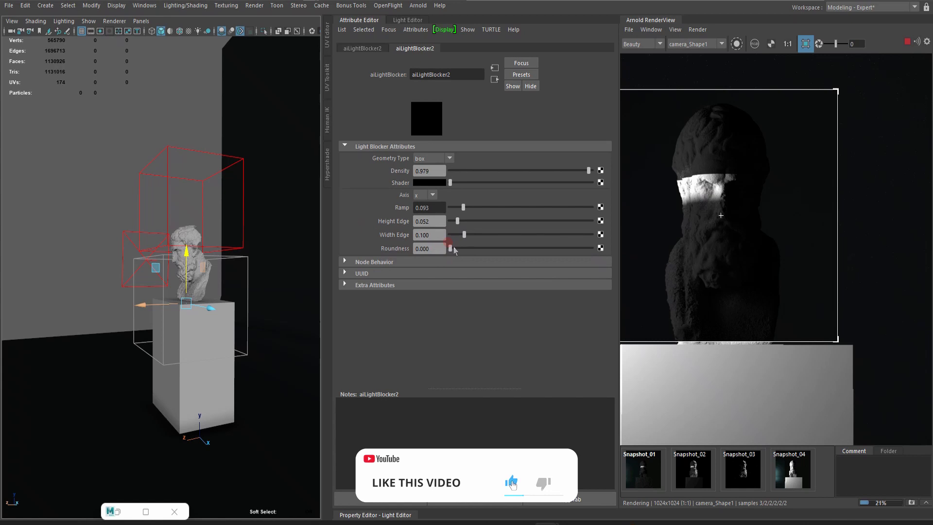
pyautogui.moveTo(450, 249); pyautogui.dragTo(456, 250)
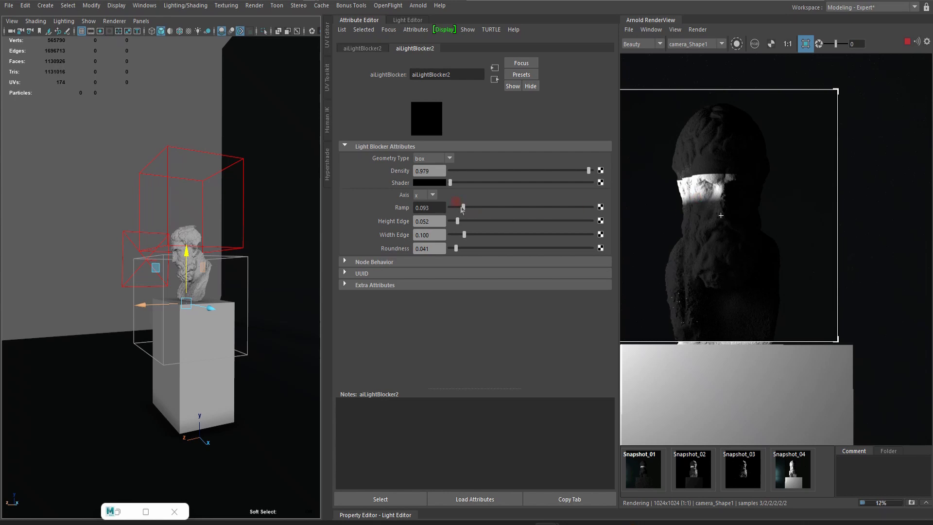
pyautogui.moveTo(469, 208); pyautogui.dragTo(474, 208)
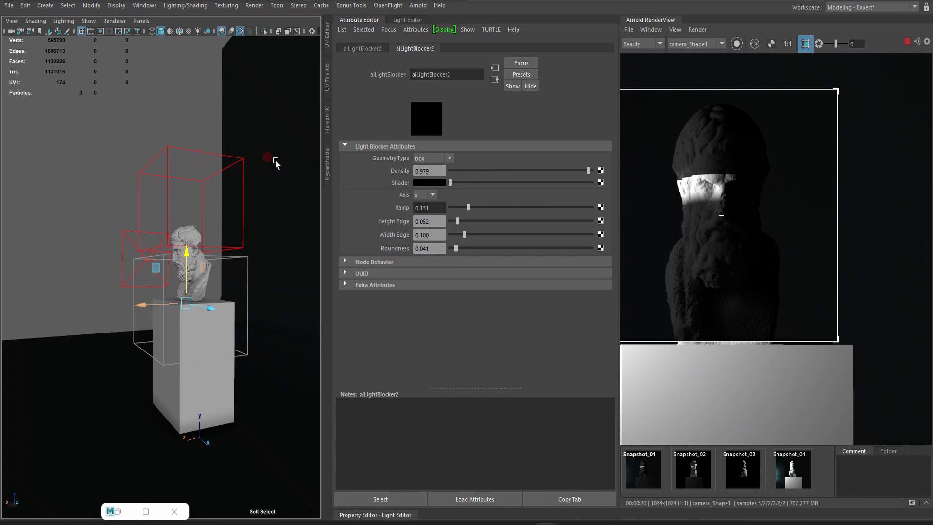
# Set aiLightBlocker1's ramp to 0.076, height edge to 0.048, width edge to 0.059 and roundness to 0.052, and raise it slightly
pyautogui.hotkey('ctrl', 'z')
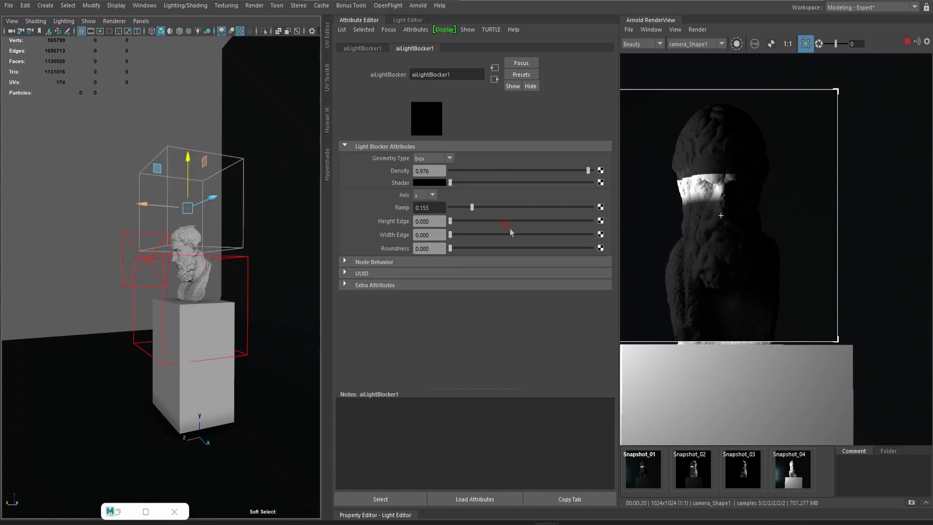
pyautogui.moveTo(465, 206); pyautogui.dragTo(462, 224)
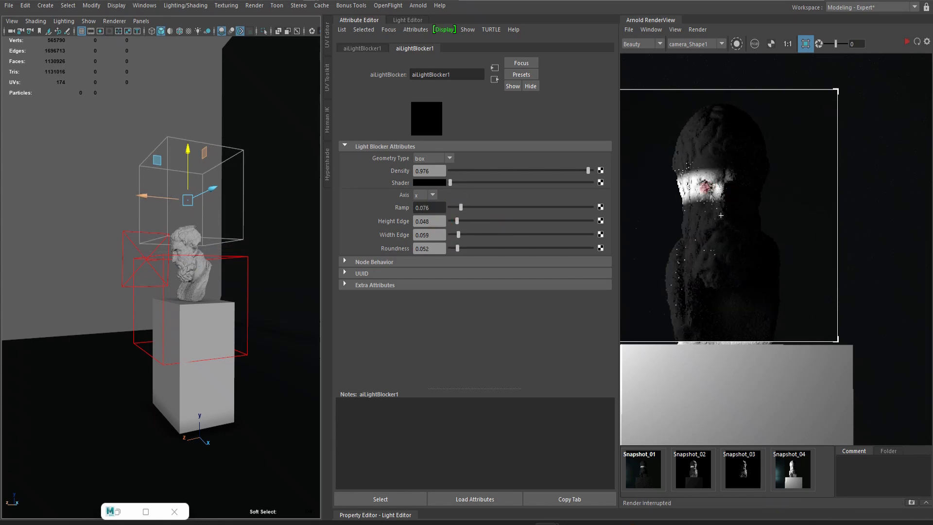
pyautogui.click(697, 168)
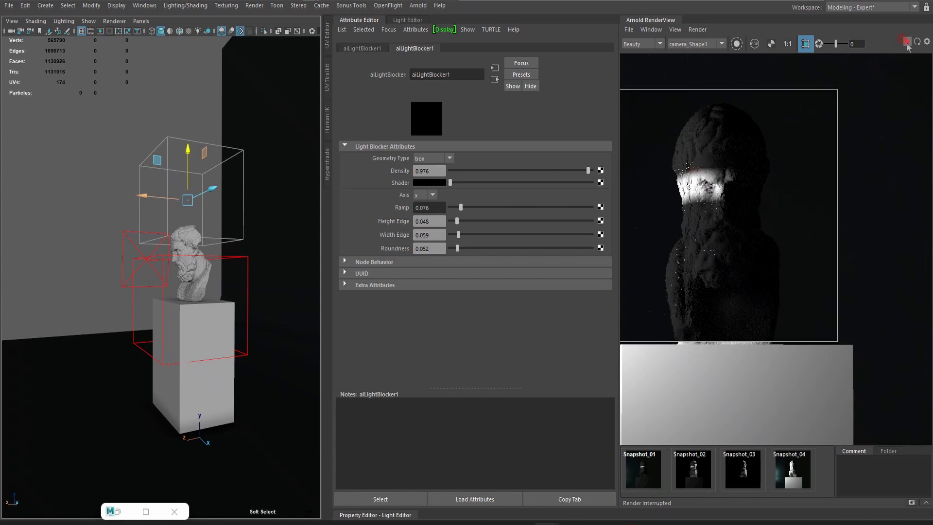
# Turn off the render region, render the full frame and examine the light band across the bust's face
pyautogui.click(741, 245)
pyautogui.click(806, 44)
pyautogui.click(804, 260)
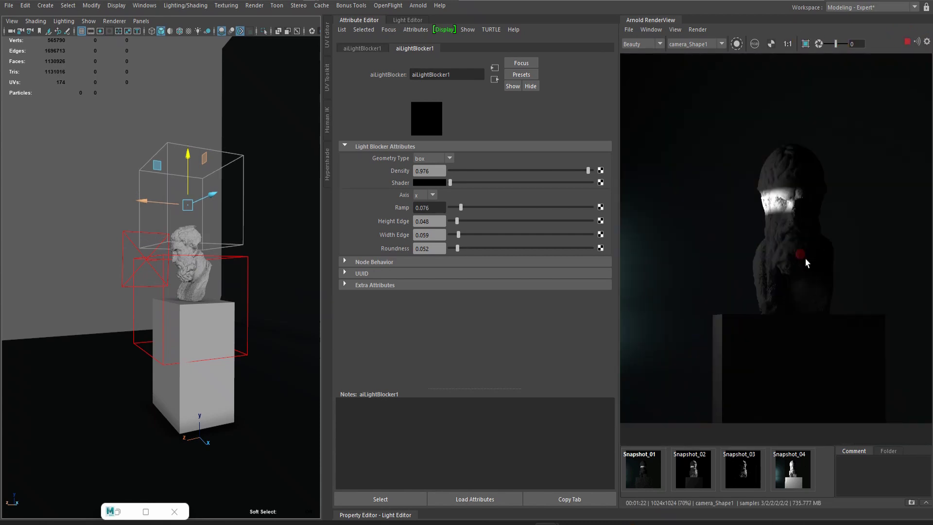
pyautogui.scroll(2, 807, 259)
pyautogui.scroll(-5, 788, 252)
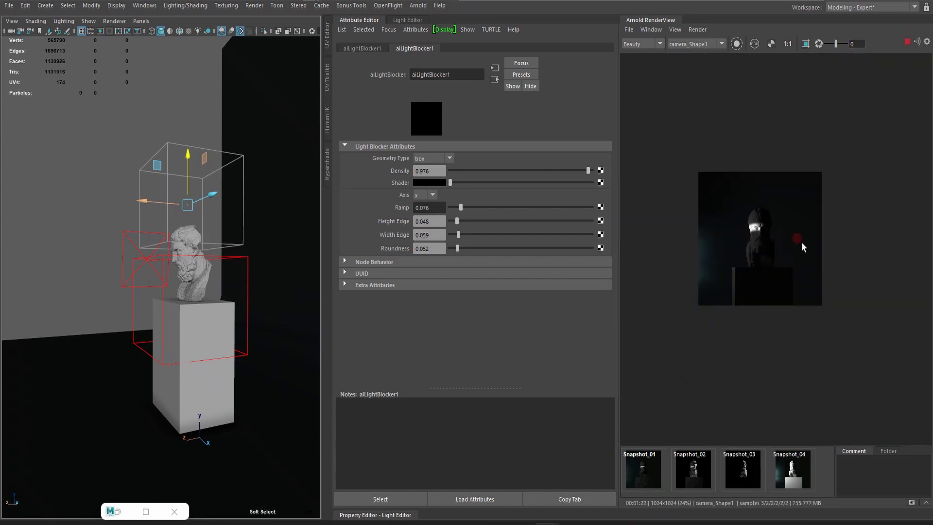
# Inspect the rendered bust, its light band and the pedestal up close in the full-frame render
pyautogui.scroll(3, 807, 247)
pyautogui.scroll(-2, 798, 240)
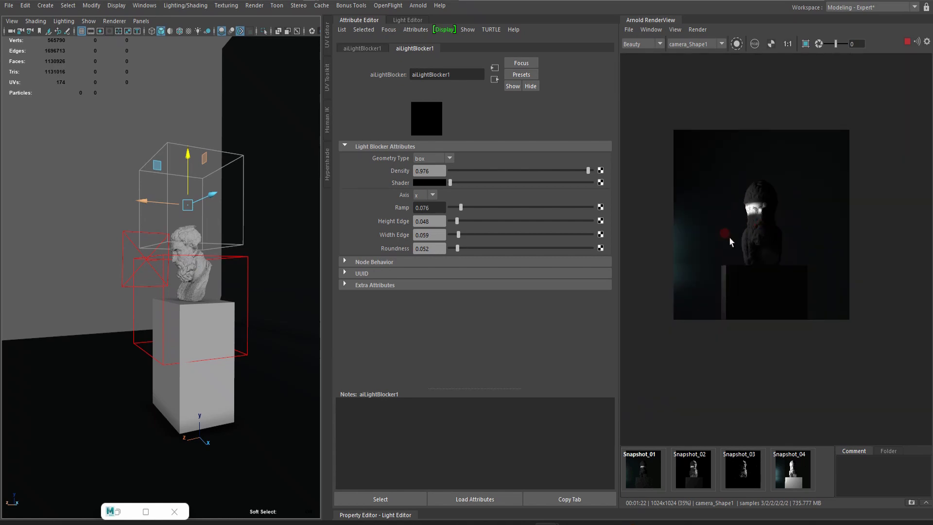
pyautogui.scroll(2, 730, 243)
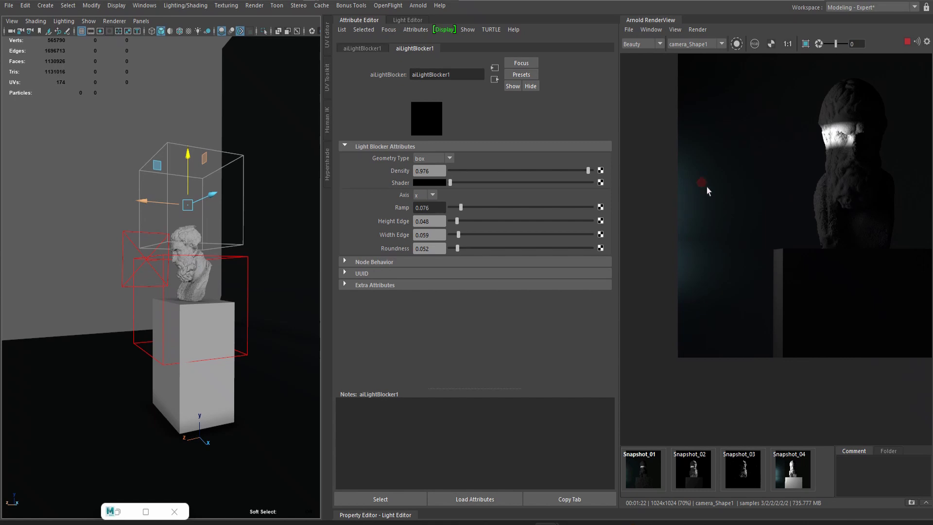
pyautogui.scroll(-2, 802, 218)
pyautogui.scroll(2, 772, 233)
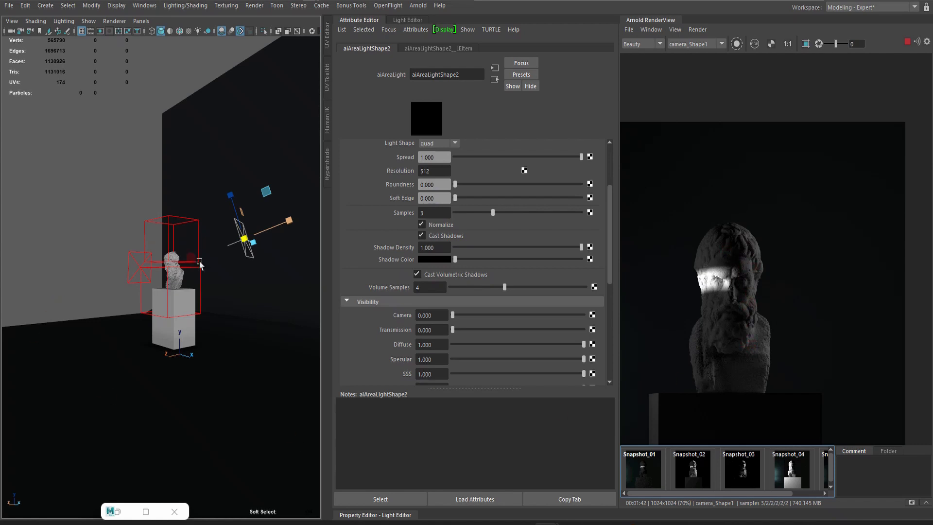
pyautogui.moveTo(199, 272)
pyautogui.keyDown('alt'); pyautogui.mouseDown()
pyautogui.moveTo(231, 308)
pyautogui.moveTo(200, 277)
pyautogui.mouseUp(); pyautogui.keyUp('alt')
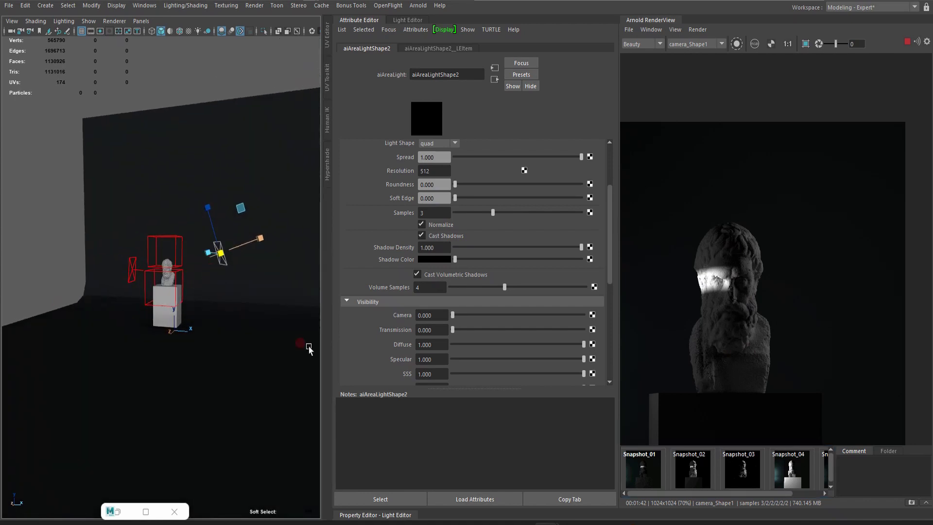
# Compare the stored render snapshots 01, 02, 03 and 05, examining the bust and the background in each
pyautogui.click(691, 472)
pyautogui.click(646, 466)
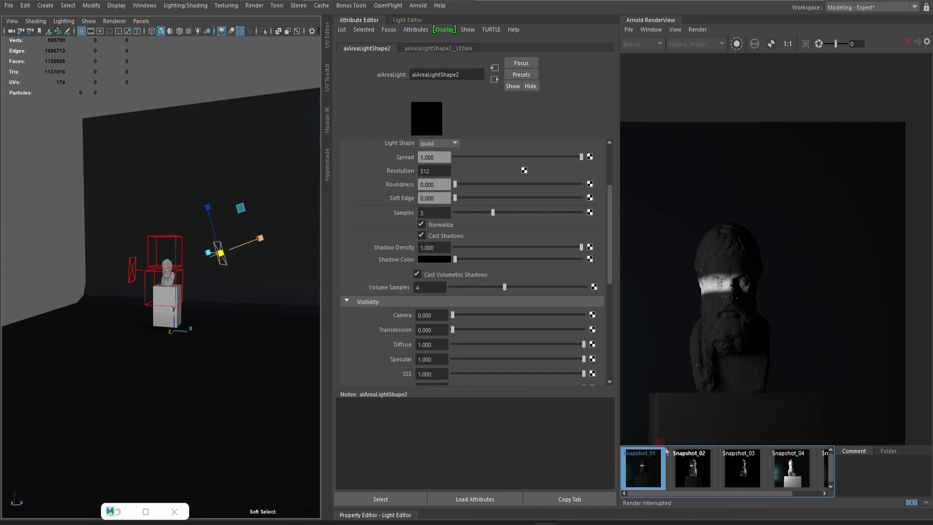
pyautogui.scroll(1, 724, 388)
pyautogui.scroll(-2, 739, 259)
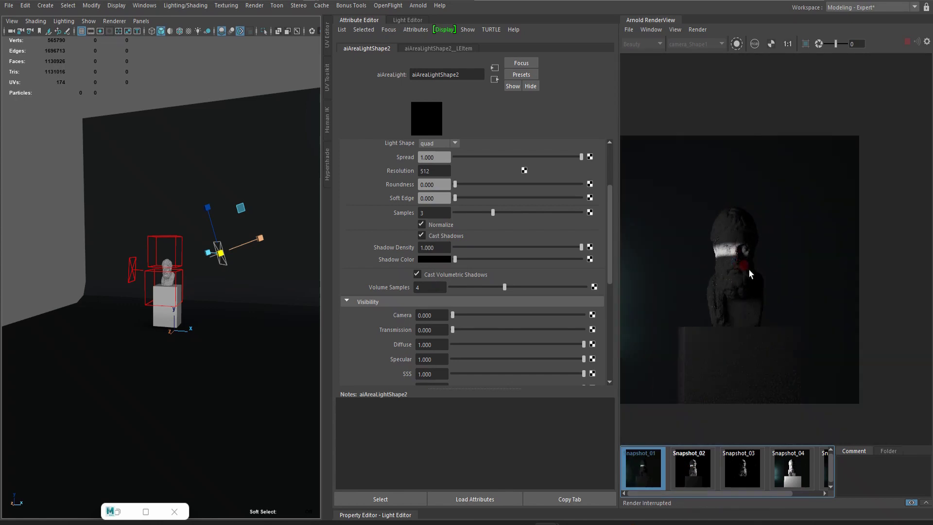
pyautogui.scroll(-2, 724, 300)
pyautogui.click(694, 469)
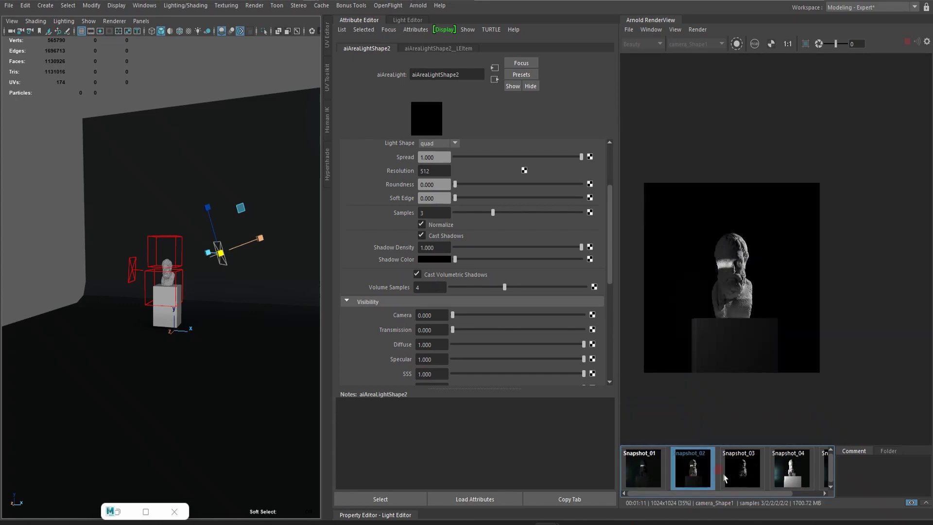
pyautogui.click(743, 471)
pyautogui.click(823, 469)
pyautogui.scroll(3, 769, 295)
pyautogui.scroll(-2, 751, 316)
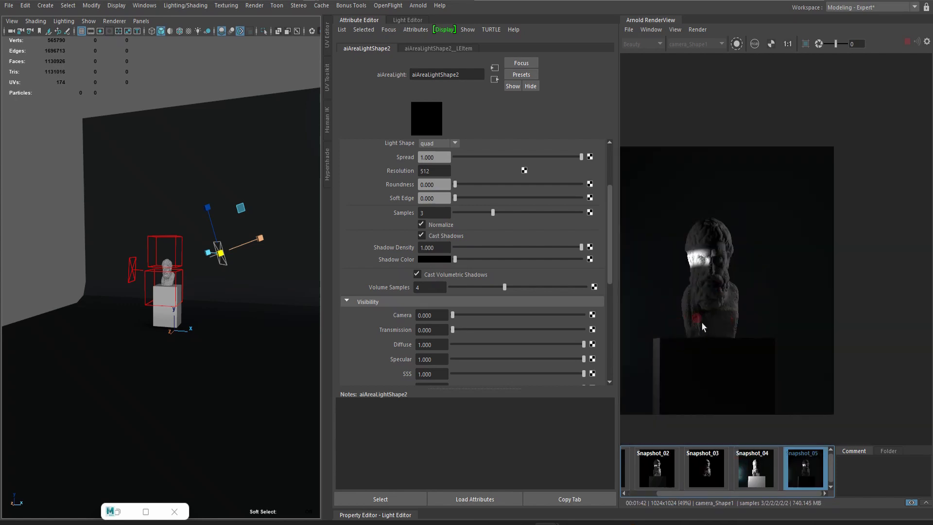
pyautogui.moveTo(701, 322); pyautogui.dragTo(824, 326, button='middle')
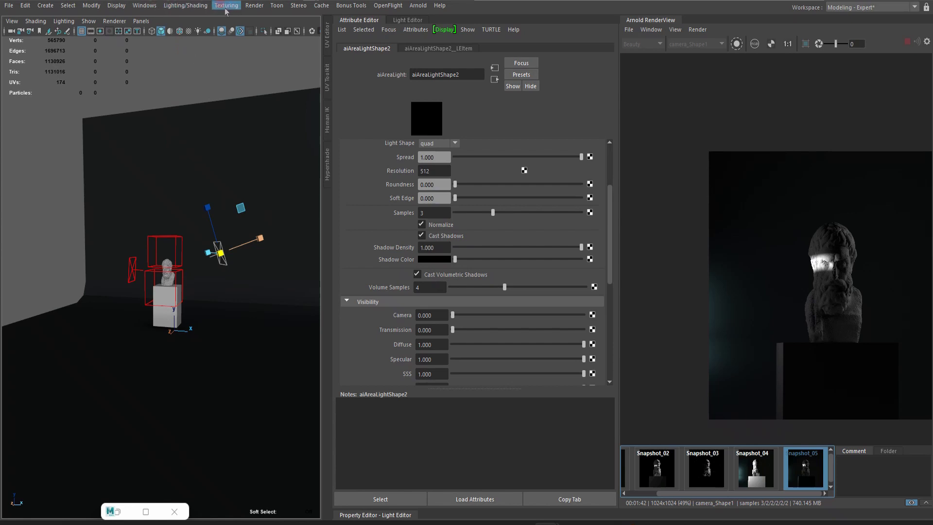
# Open the light-centric Light Linking Editor and place its window over the viewport
pyautogui.click(198, 7)
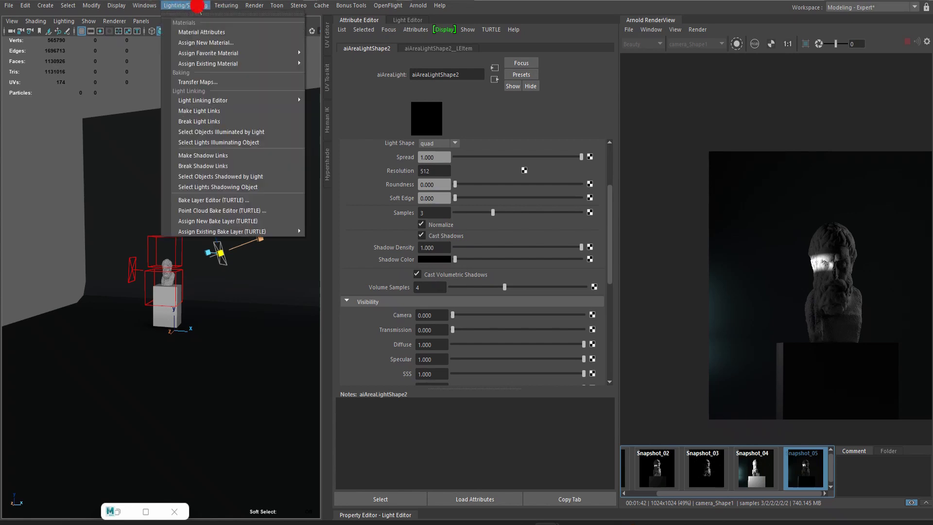
pyautogui.moveTo(224, 106)
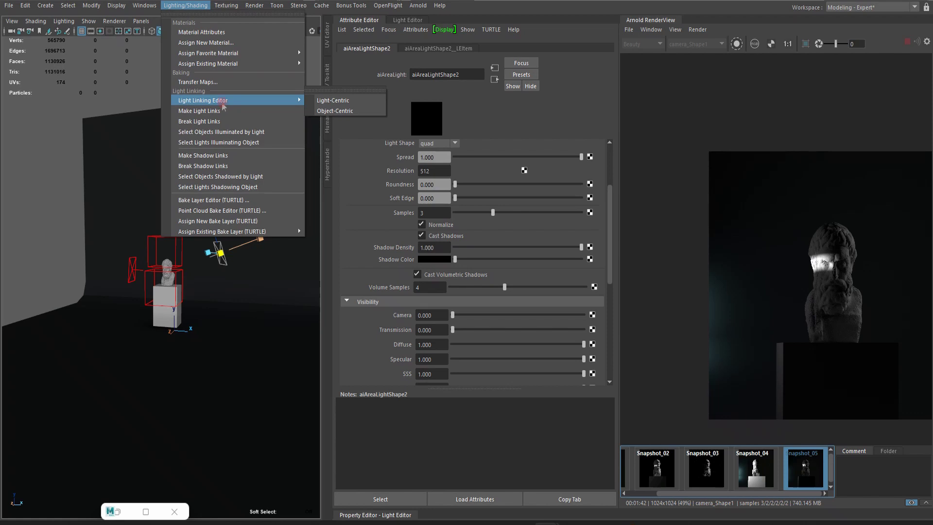
pyautogui.click(343, 90)
pyautogui.moveTo(320, 79); pyautogui.dragTo(190, 86)
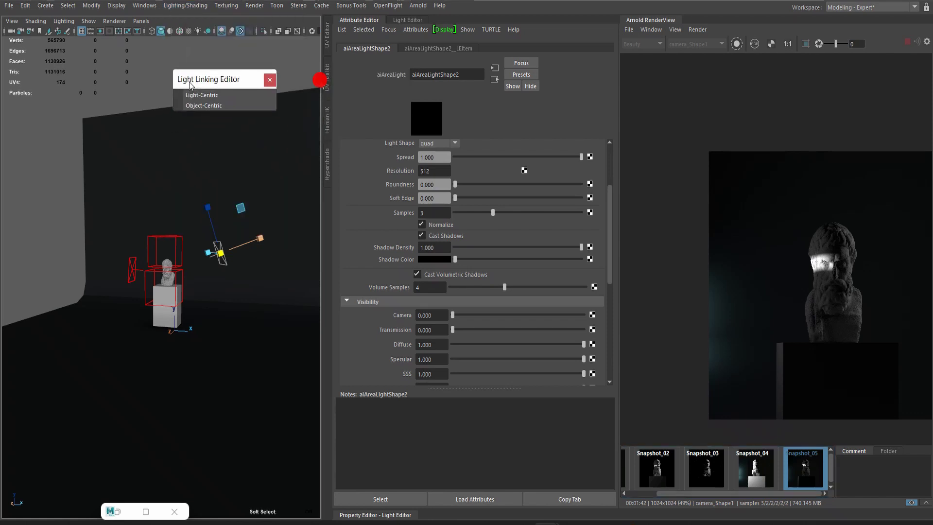
pyautogui.click(215, 95)
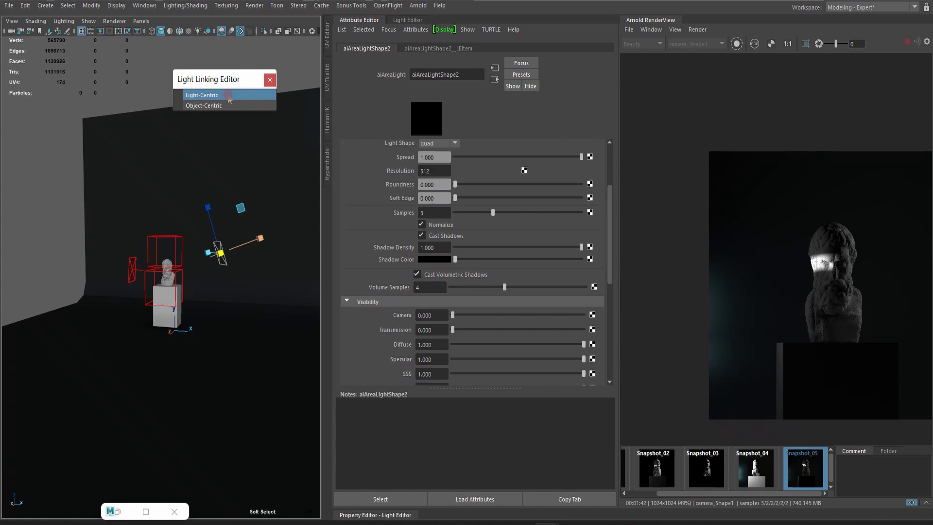
pyautogui.click(228, 96)
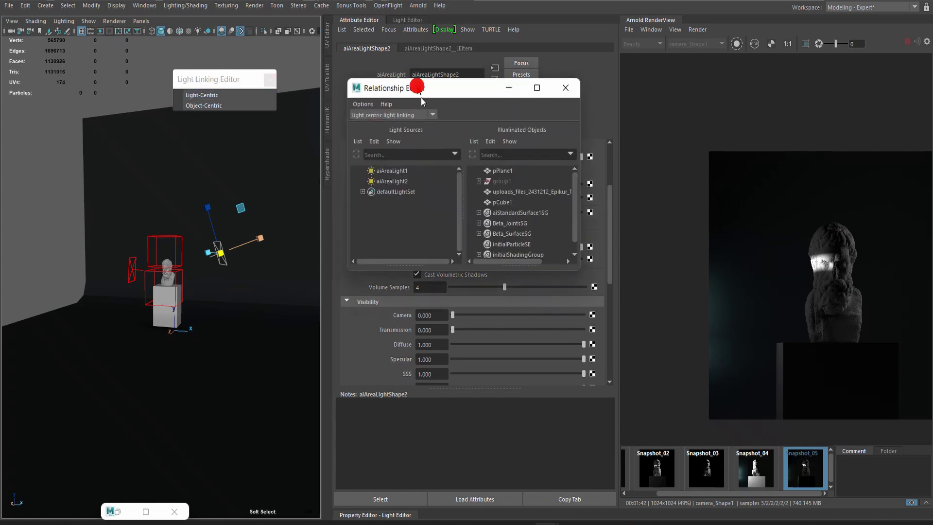
pyautogui.moveTo(417, 89); pyautogui.dragTo(253, 173)
pyautogui.click(270, 80)
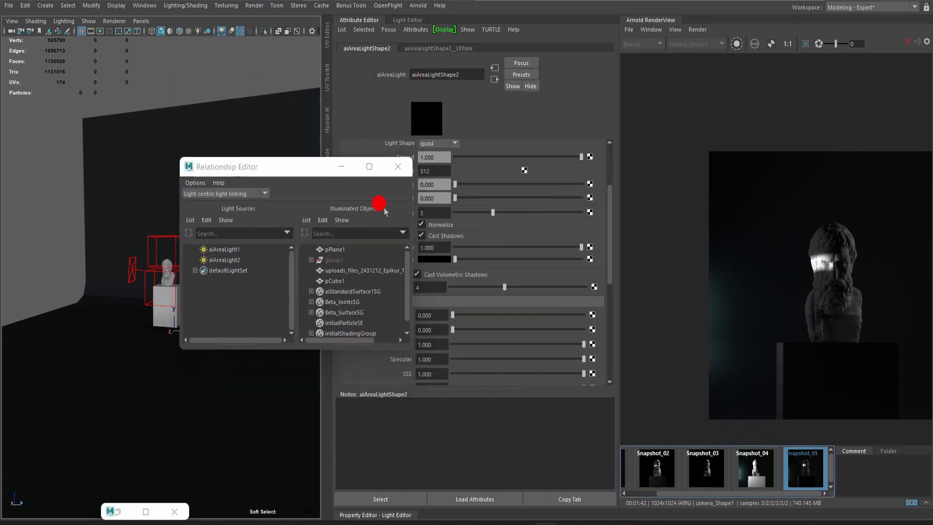
# Unlink the backdrop pPlane1 from both aiAreaLight1 and aiAreaLight2, and rerun the render
pyautogui.click(217, 249)
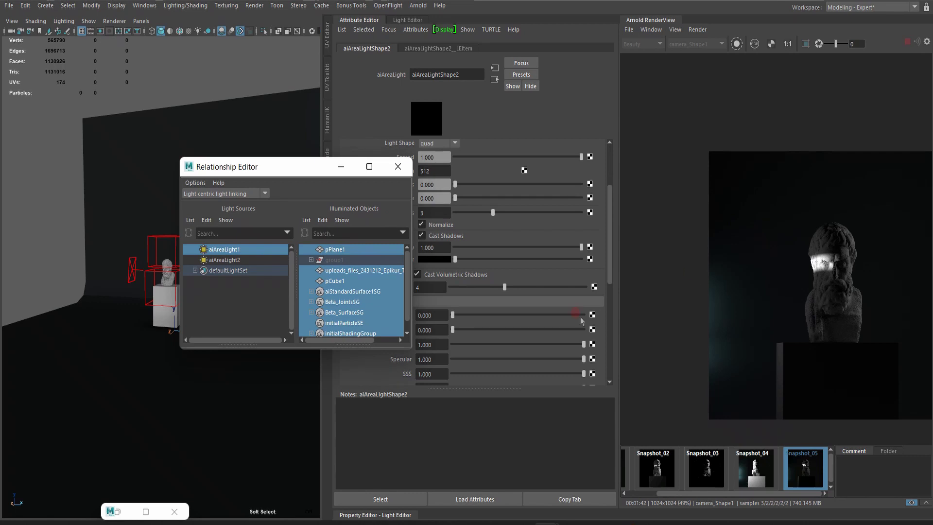
pyautogui.click(364, 249)
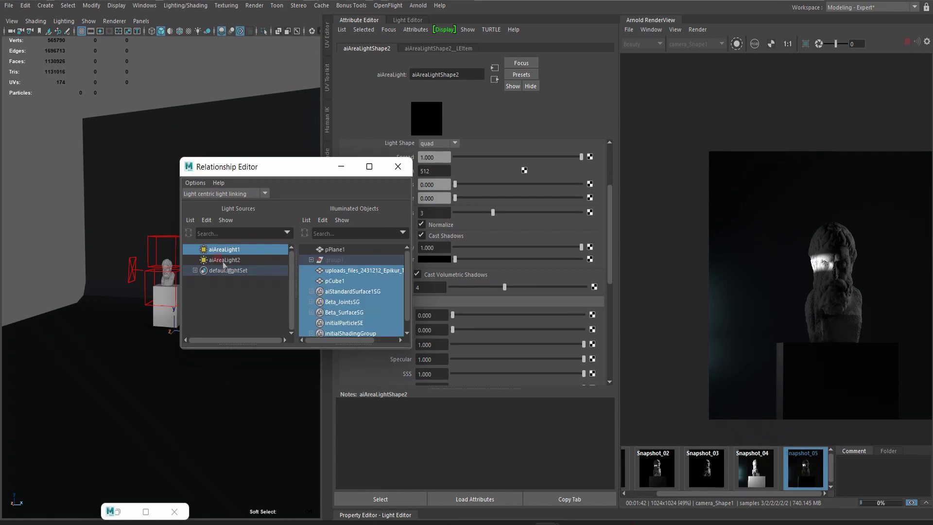
pyautogui.click(223, 260)
pyautogui.click(357, 248)
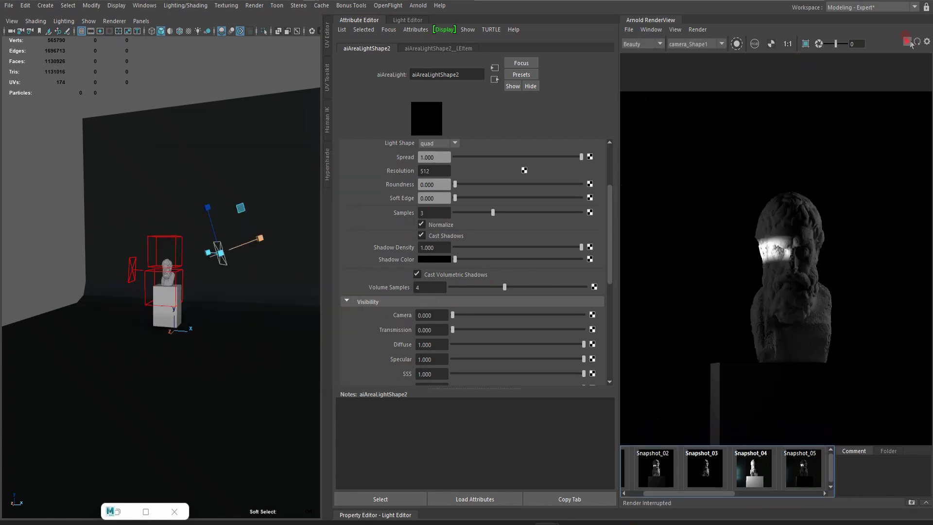
pyautogui.click(916, 40)
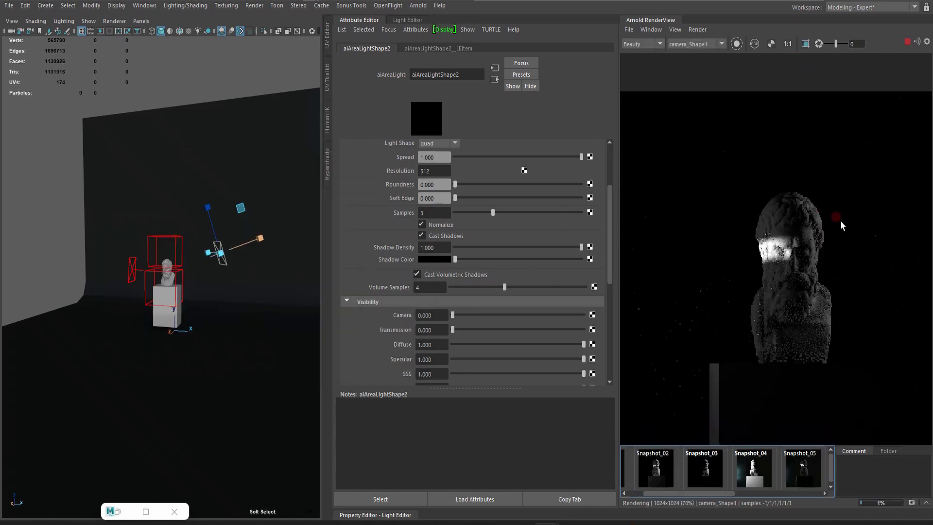